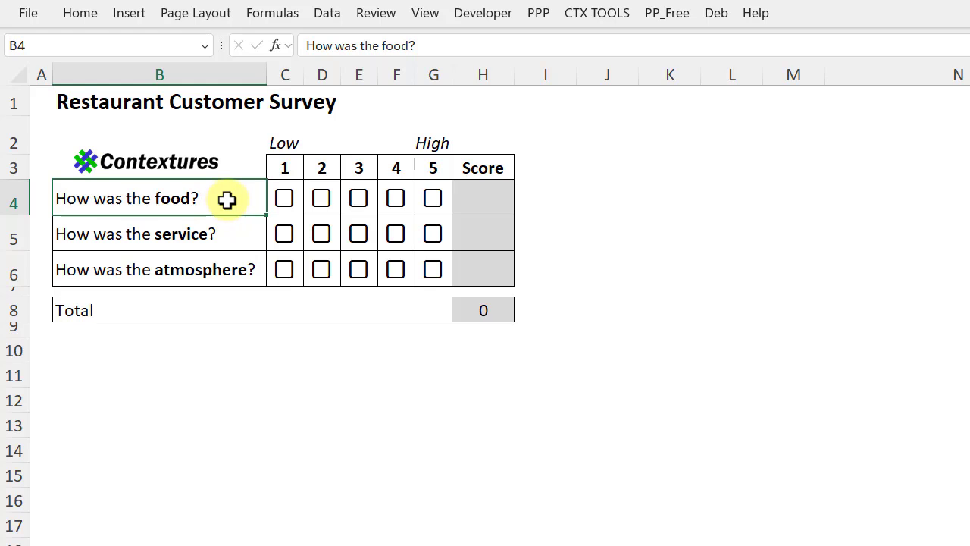
# Tick rating 2 for food, 4 for service and 5 for atmosphere so the Total reads 11
pyautogui.click(323, 202)
pyautogui.click(396, 236)
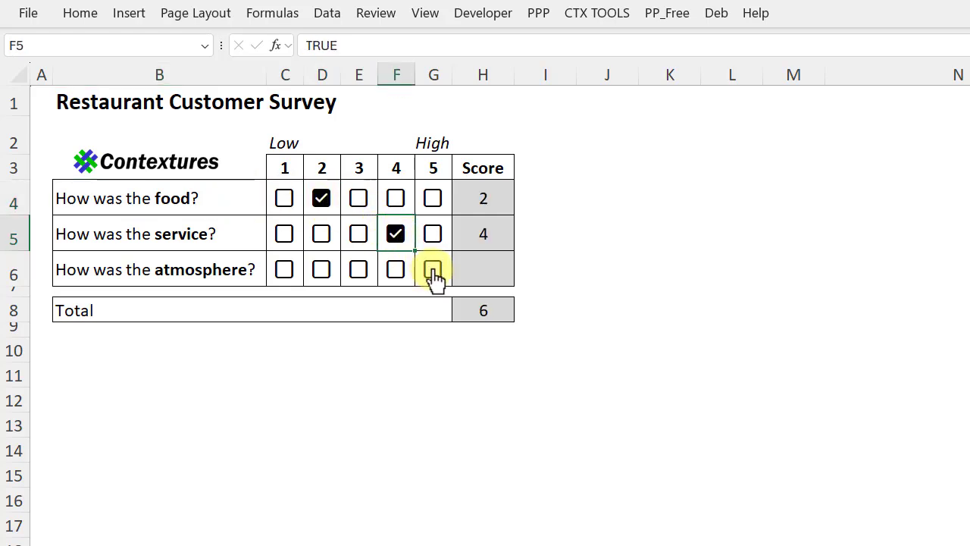
pyautogui.click(432, 273)
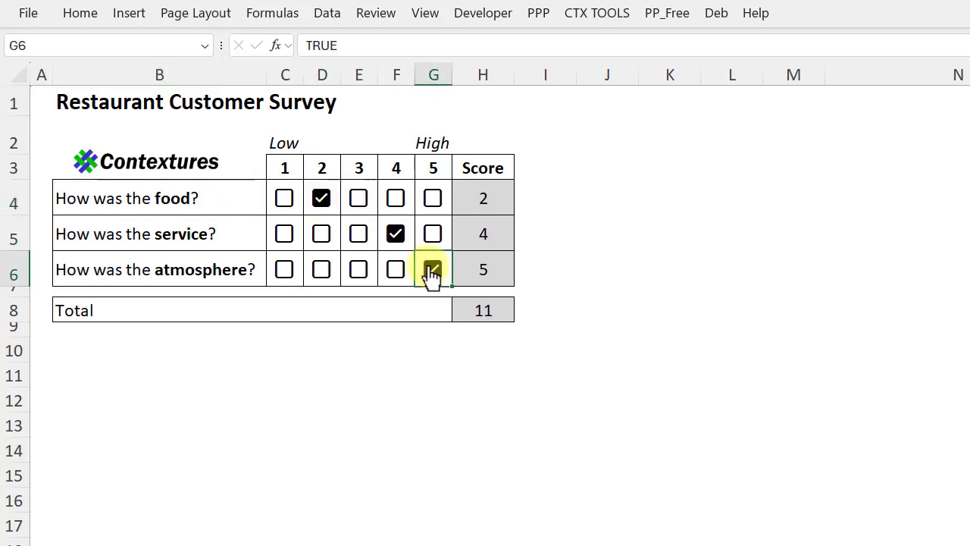
# Click further checkboxes in the atmosphere, service and food rows
pyautogui.click(323, 277)
pyautogui.click(322, 244)
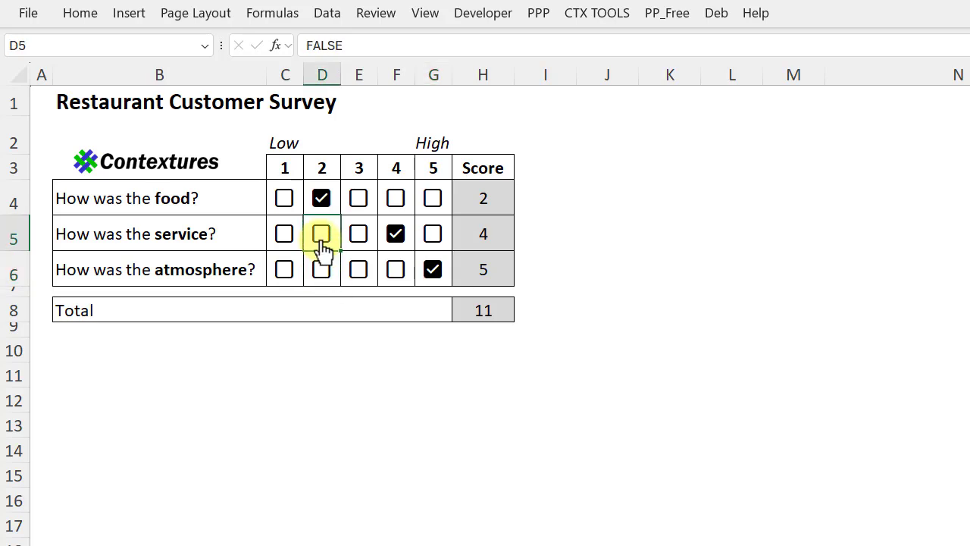
pyautogui.click(363, 202)
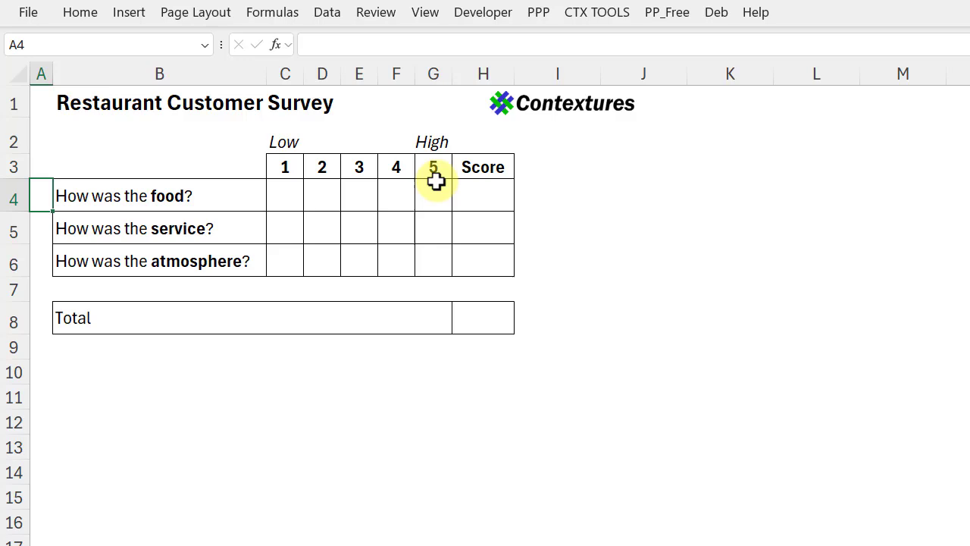
# Select the Score cells H4:H6, the Total cell H8, then the rating grid C4:G6
pyautogui.moveTo(485, 195); pyautogui.dragTo(492, 258)
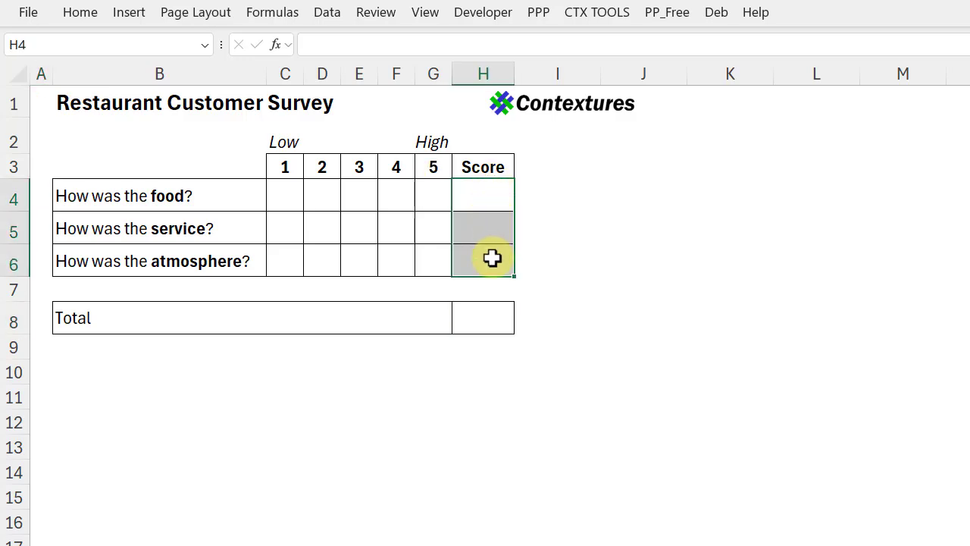
pyautogui.click(487, 319)
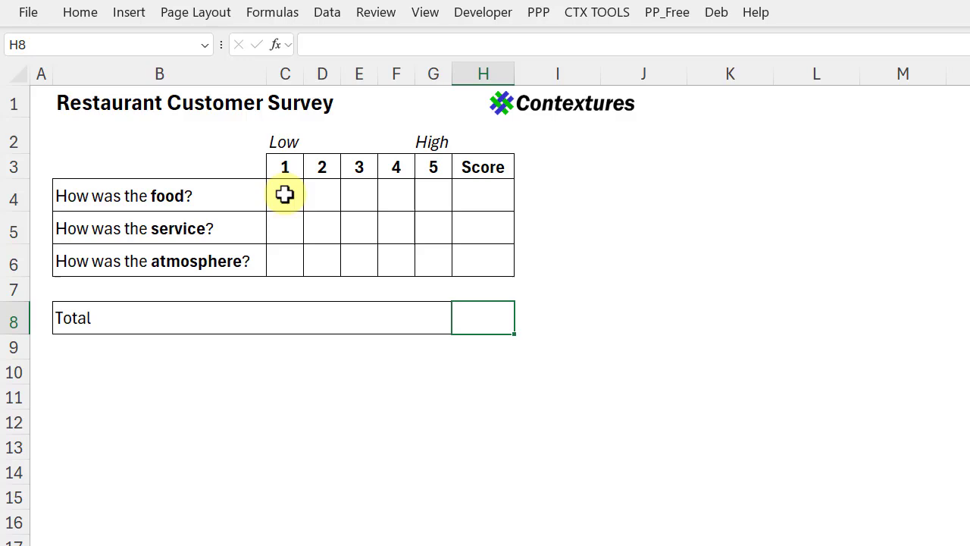
pyautogui.moveTo(284, 195); pyautogui.dragTo(432, 258)
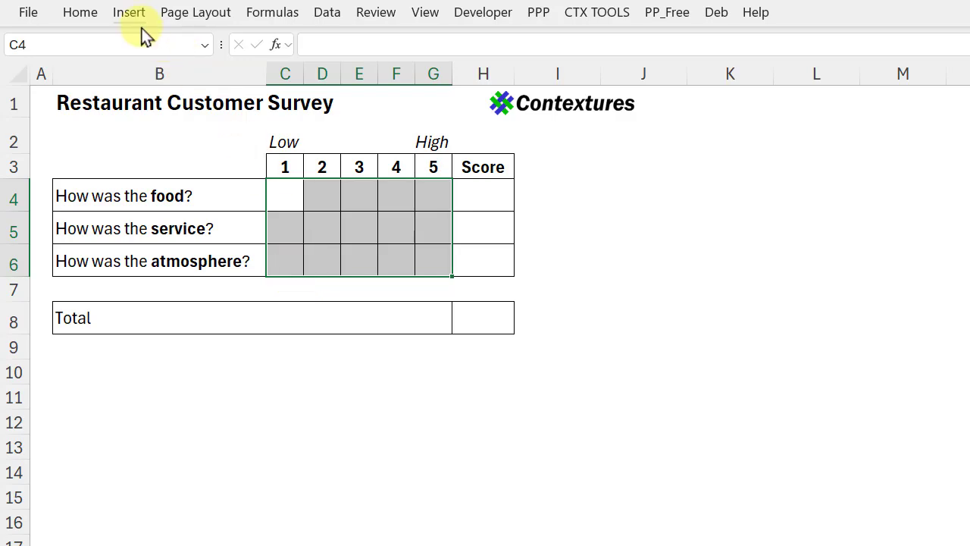
# Insert checkboxes into C4:G6 and tick 1 for food, 3 for service and 5 for atmosphere
pyautogui.click(129, 13)
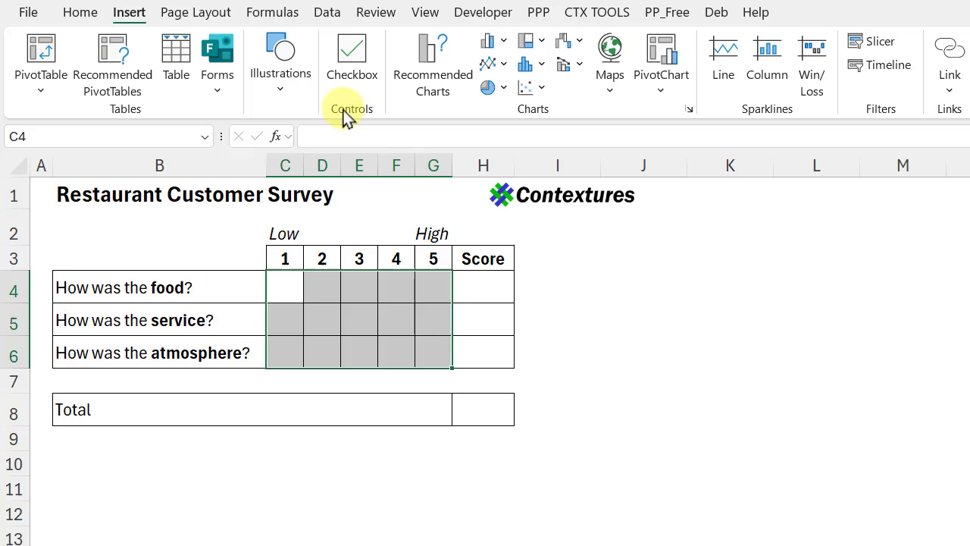
pyautogui.click(362, 51)
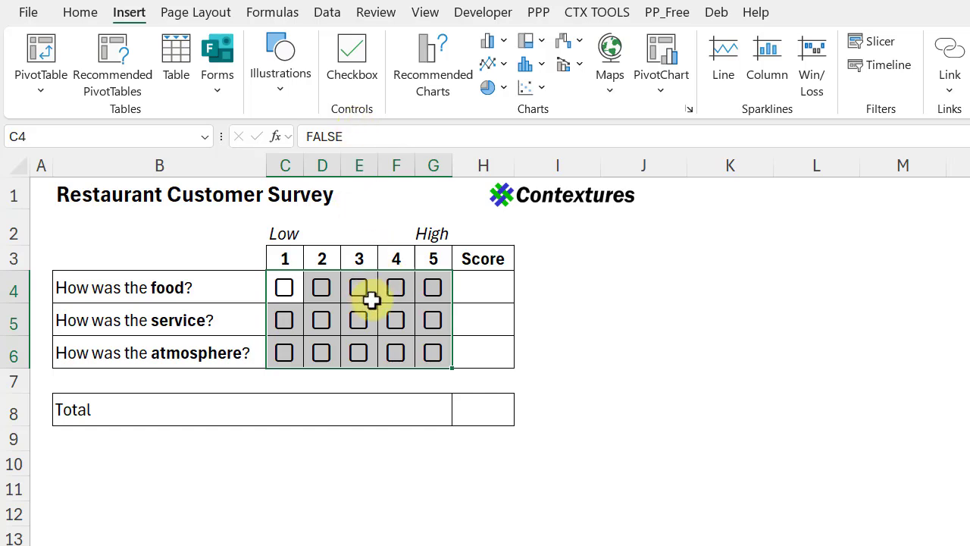
pyautogui.click(284, 288)
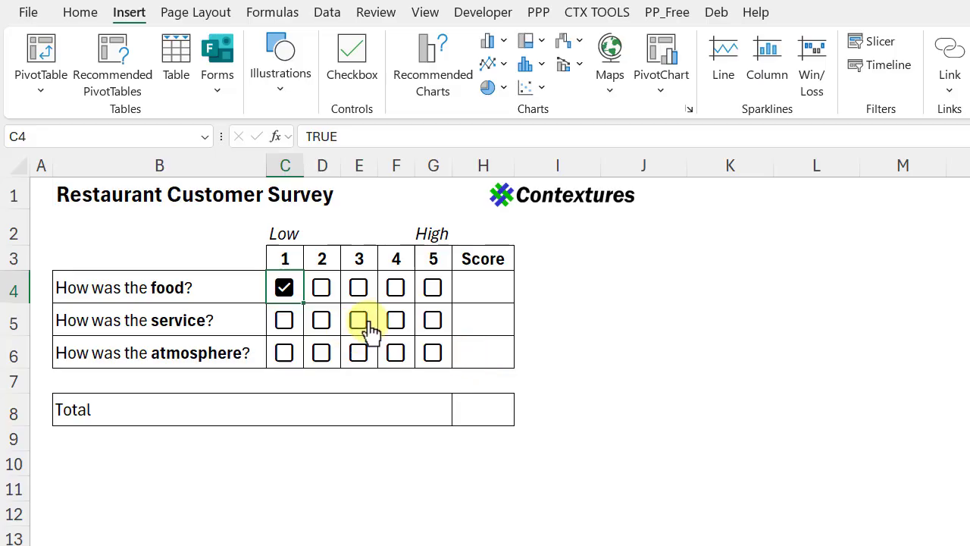
pyautogui.click(360, 321)
pyautogui.click(432, 353)
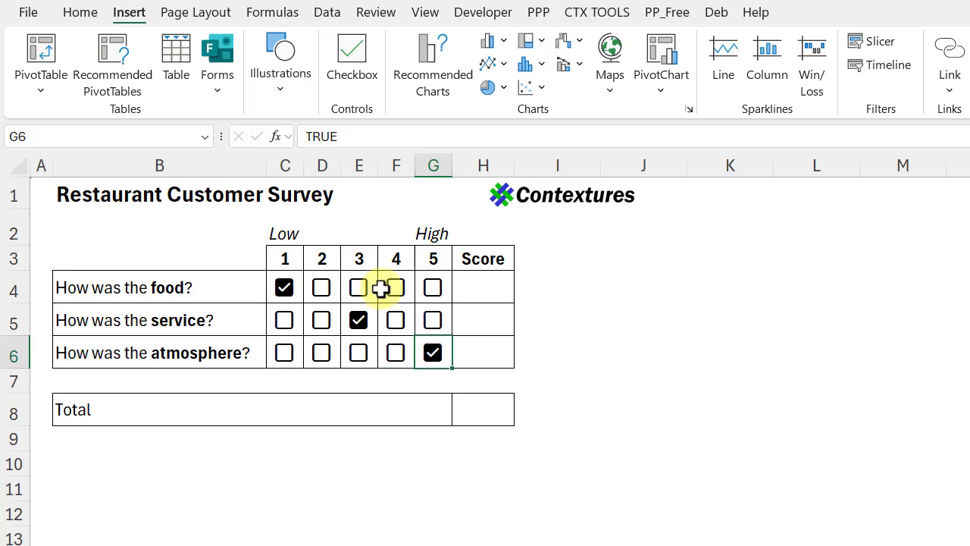
# Enter =MATCH(TRUE,C4:G4,0) in H4 and fill it down to H6, giving scores 1, 3 and 5
pyautogui.click(500, 294)
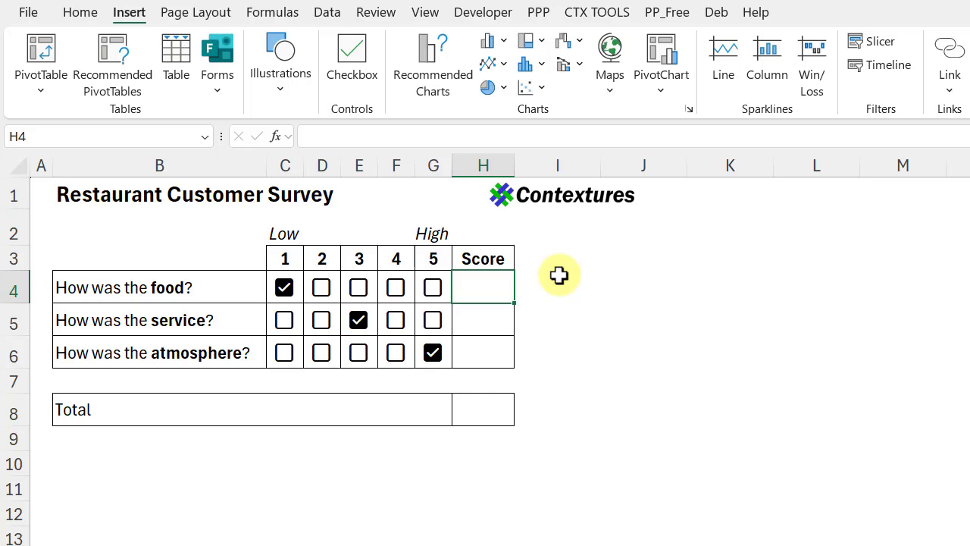
pyautogui.write('=match(')
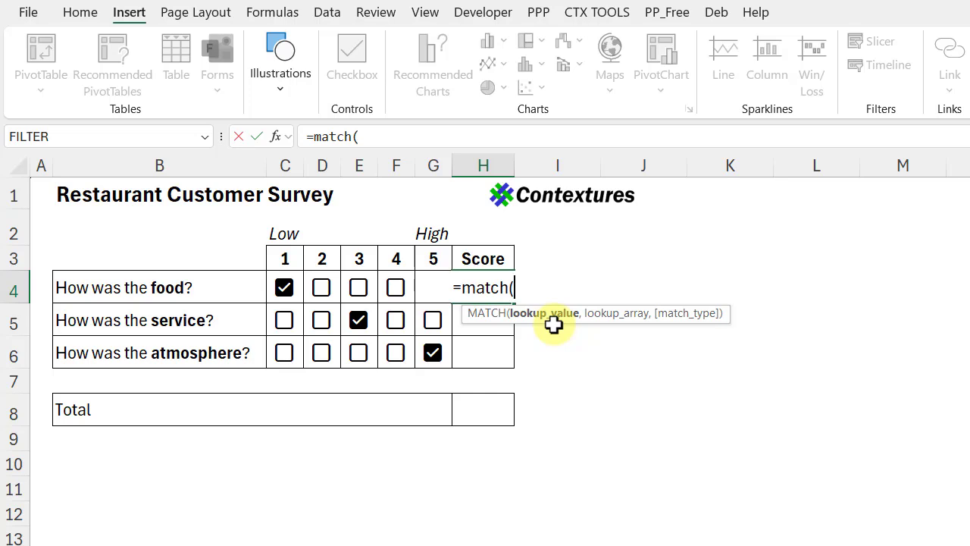
pyautogui.write('true,')
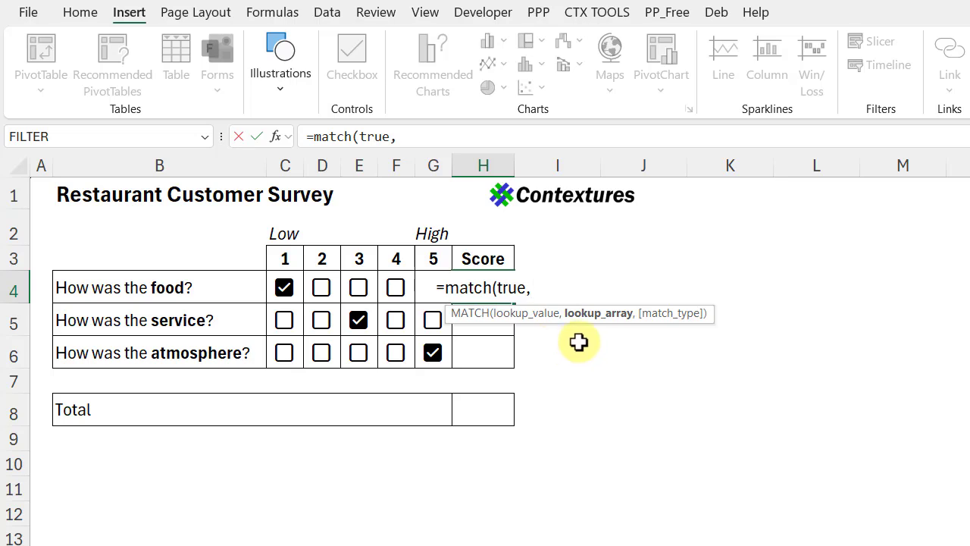
pyautogui.click(272, 272)
pyautogui.moveTo(272, 272); pyautogui.dragTo(429, 275)
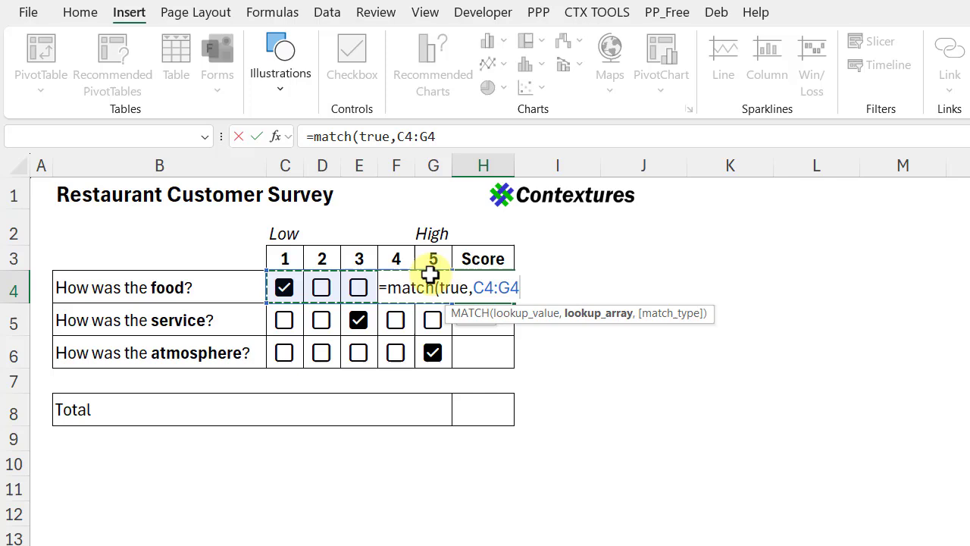
pyautogui.write(',')
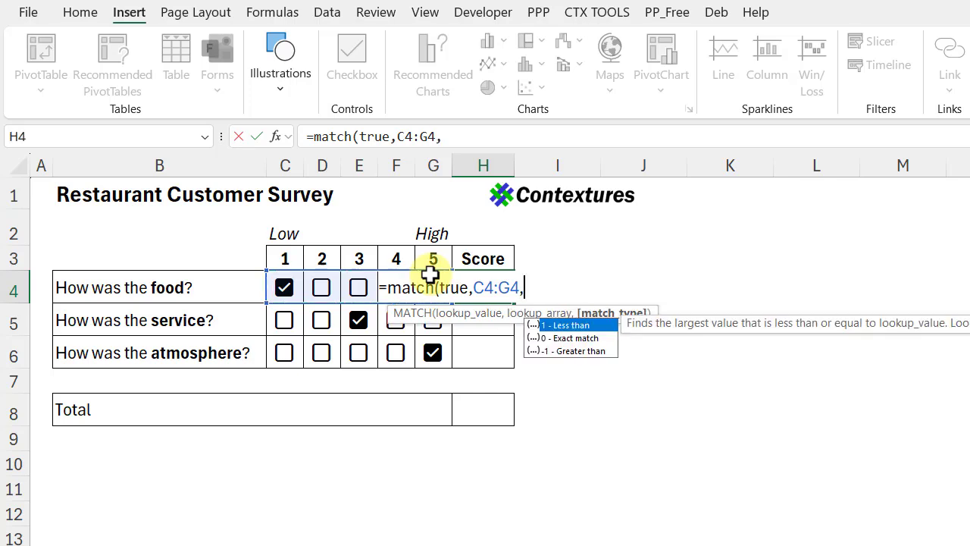
pyautogui.doubleClick(567, 339)
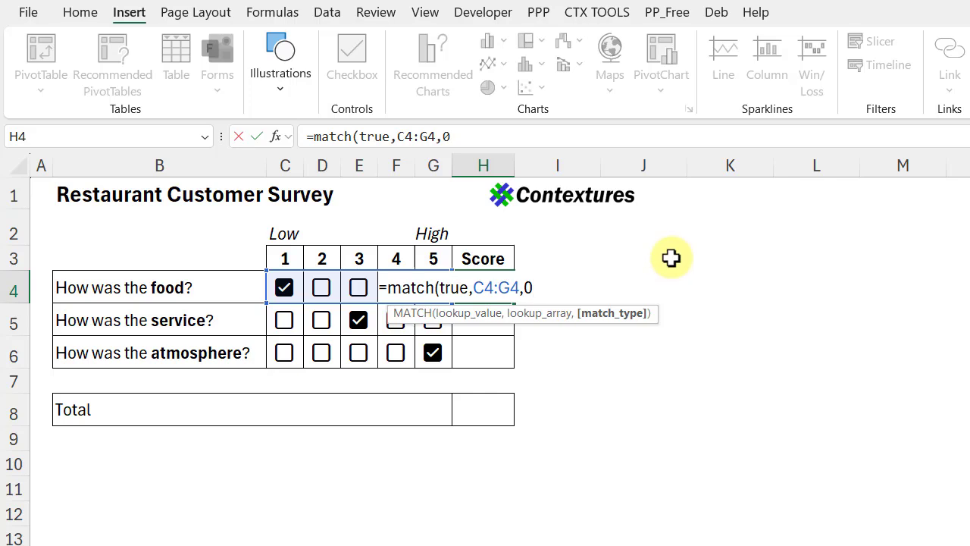
pyautogui.write(')')
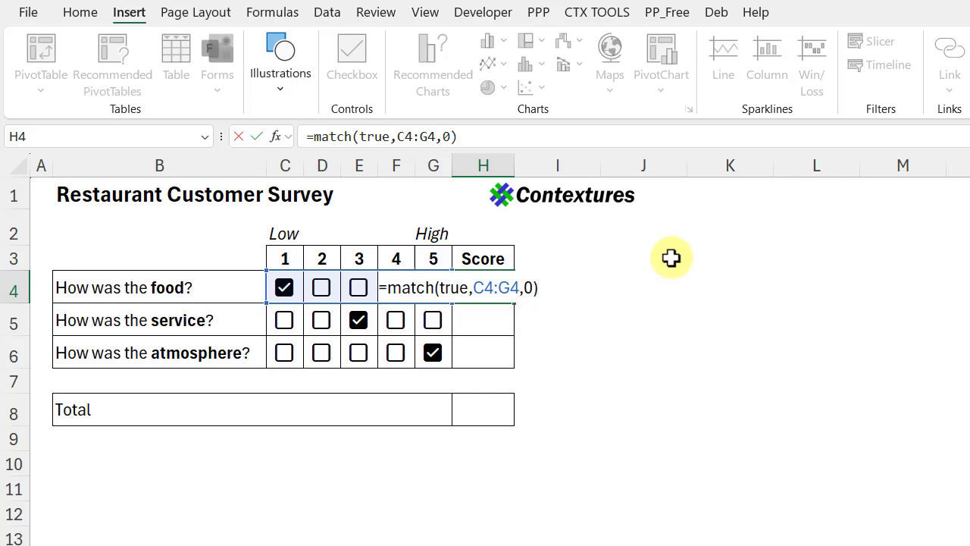
pyautogui.press('Return')
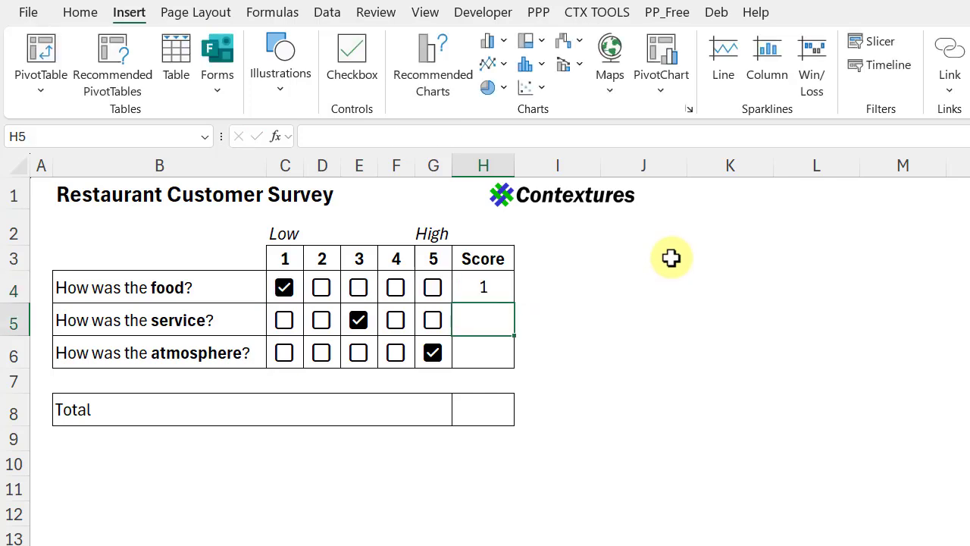
pyautogui.click(497, 280)
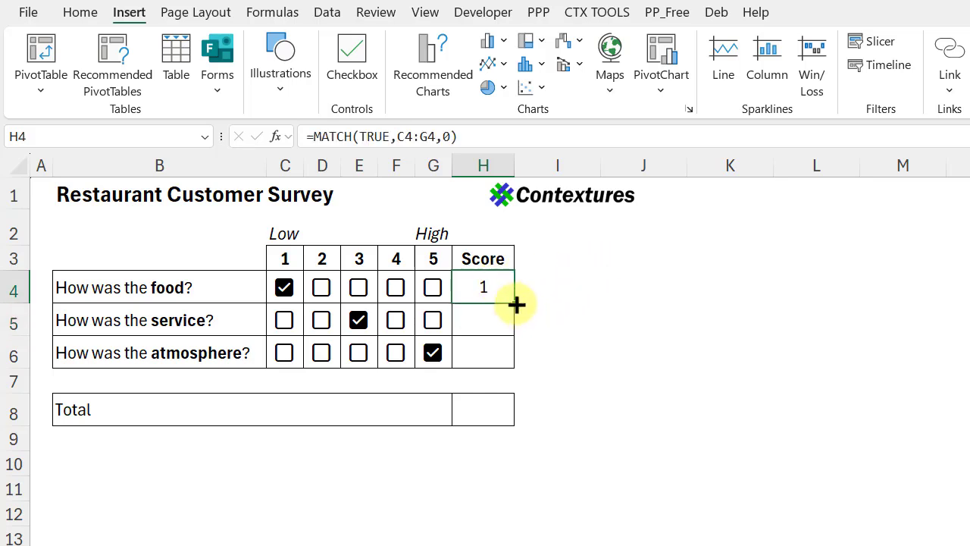
pyautogui.moveTo(515, 303); pyautogui.dragTo(515, 363)
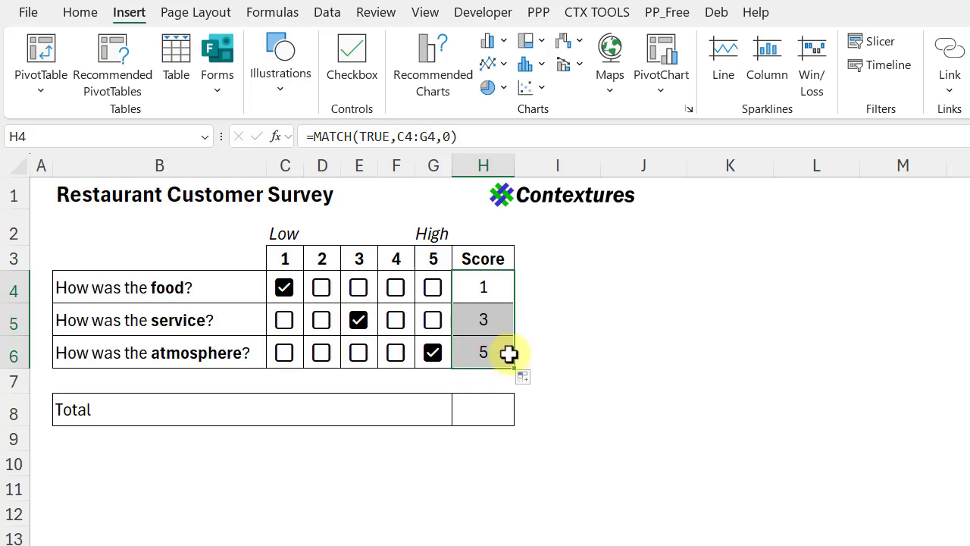
# Enter =SUM(H4:H6) in H8, then untick service rating 3 so its Score and the Total show #N/A
pyautogui.click(490, 404)
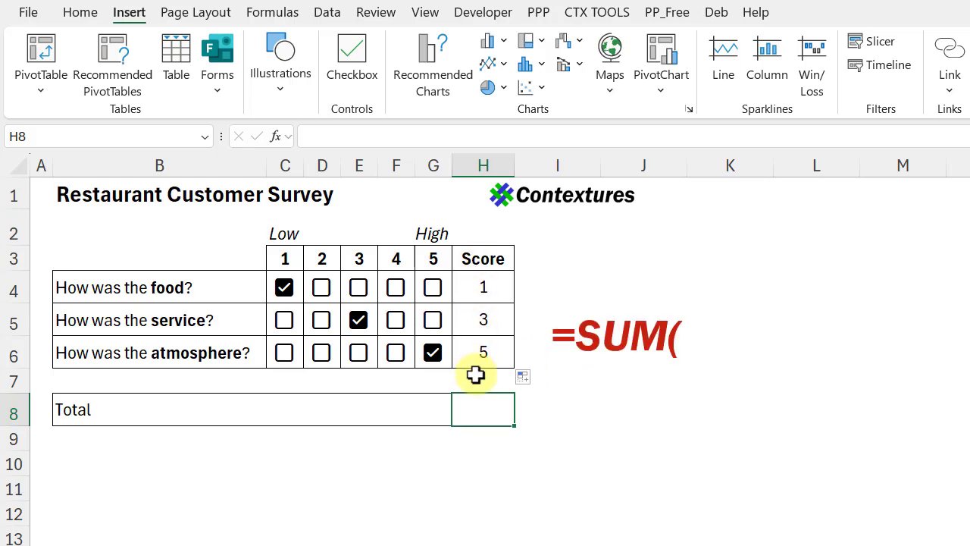
pyautogui.write('=sum(')
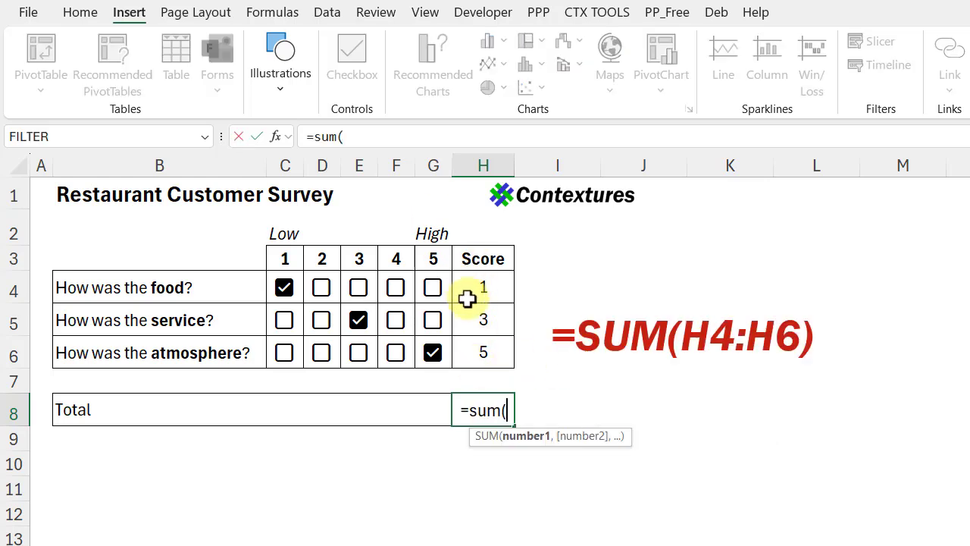
pyautogui.moveTo(477, 292); pyautogui.dragTo(472, 340)
pyautogui.press('Return')
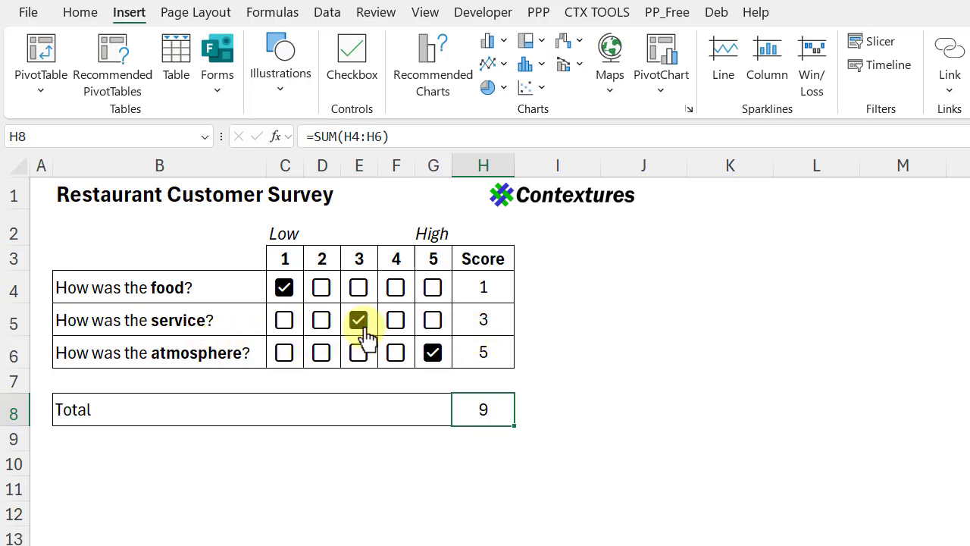
pyautogui.click(359, 319)
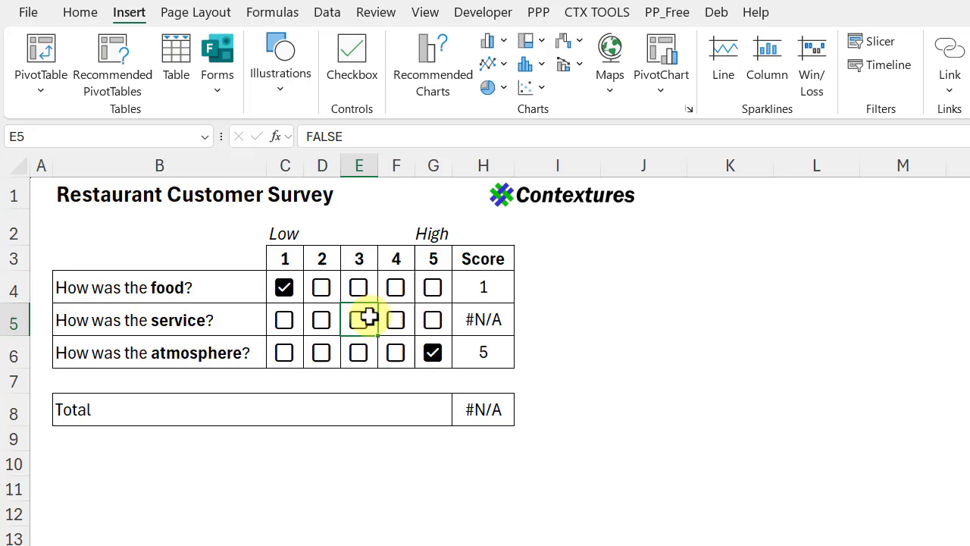
# Wrap the H4 score in IFERROR as =IFERROR(MATCH(TRUE,C4:G4,0),0) and fill it down to H6
pyautogui.click(472, 288)
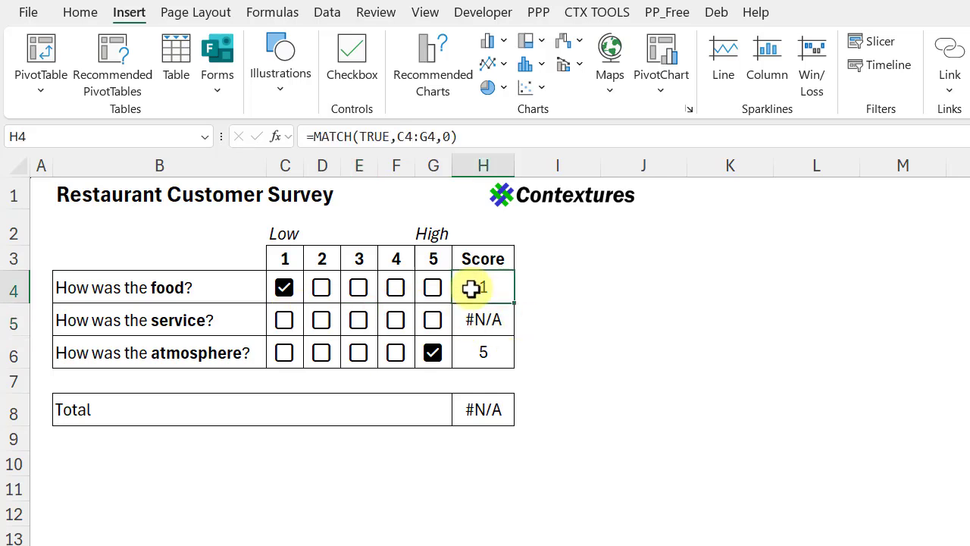
pyautogui.click(317, 141)
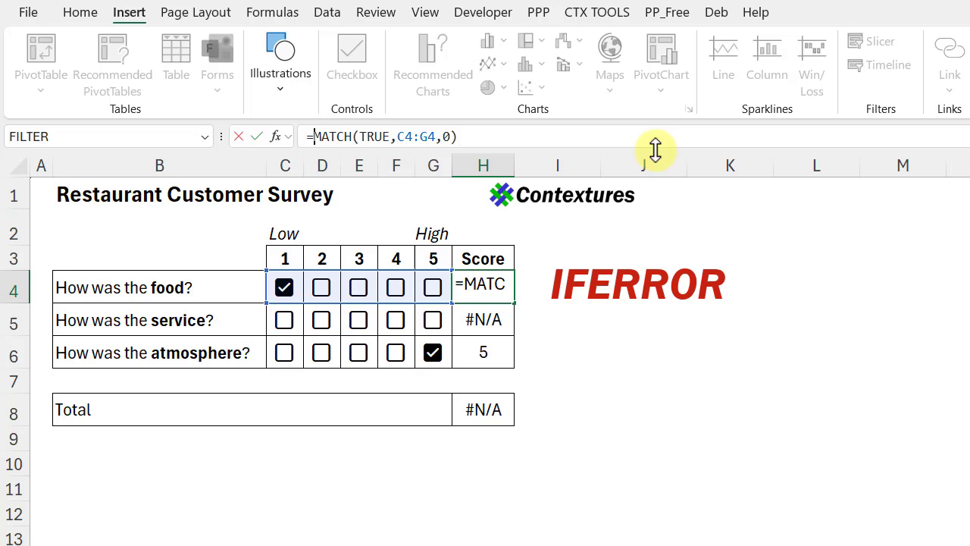
pyautogui.write('iferror')
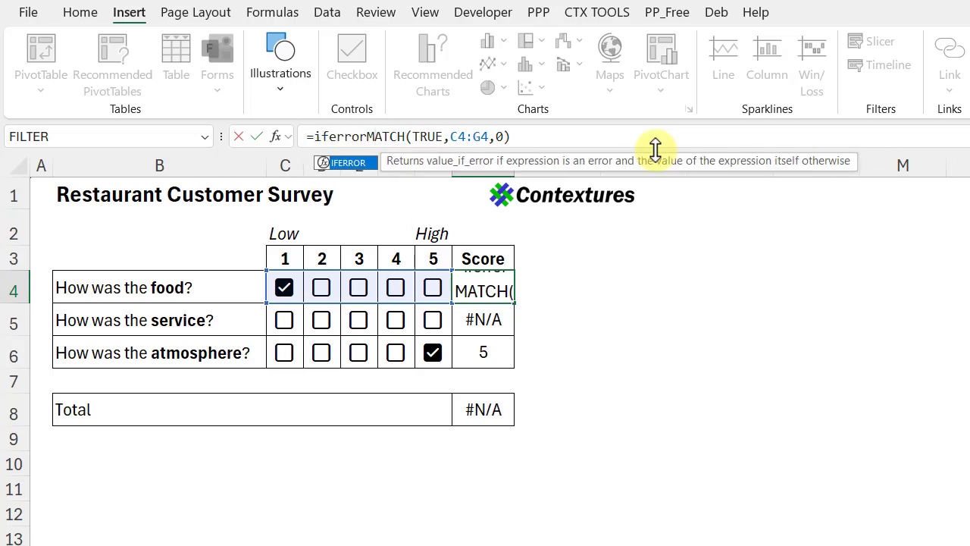
pyautogui.write('(')
pyautogui.click(539, 135)
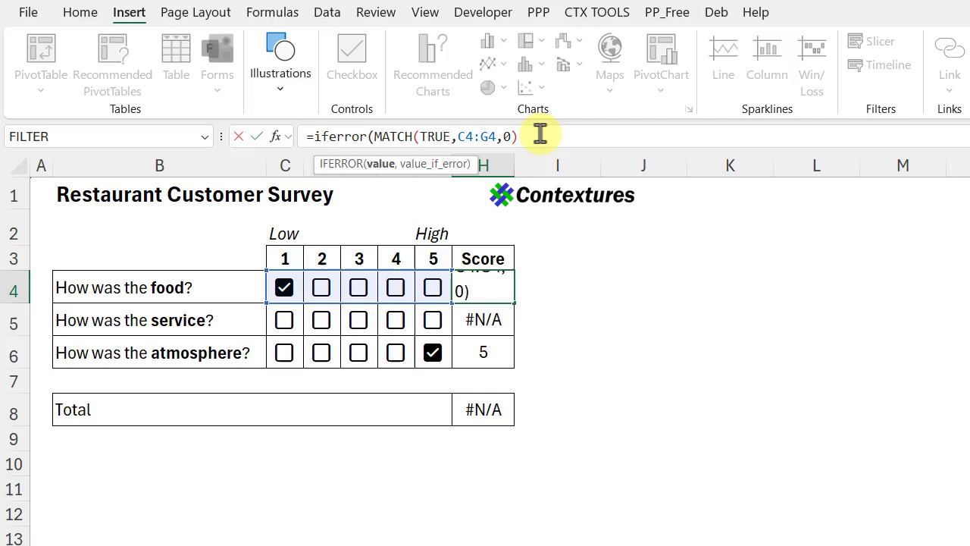
pyautogui.write(',')
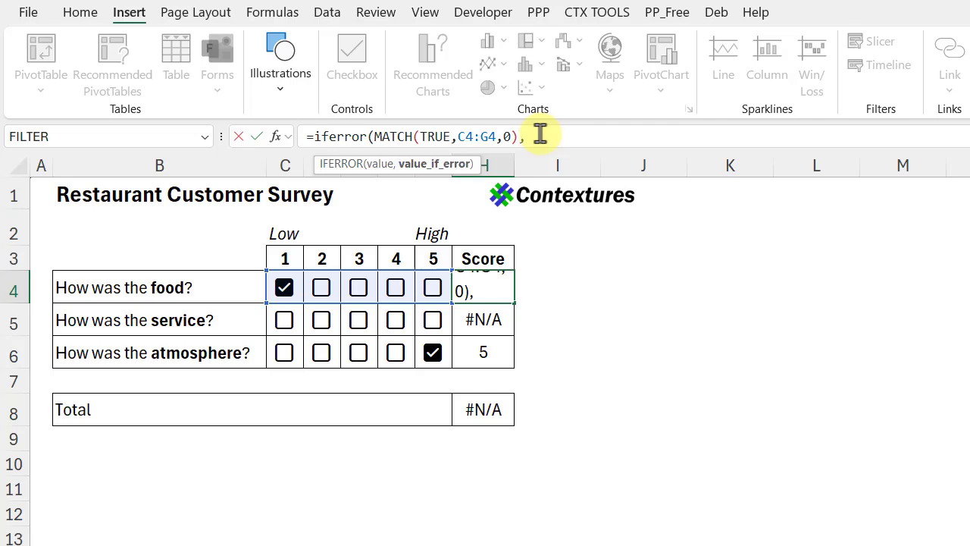
pyautogui.write('0)')
pyautogui.press('Return')
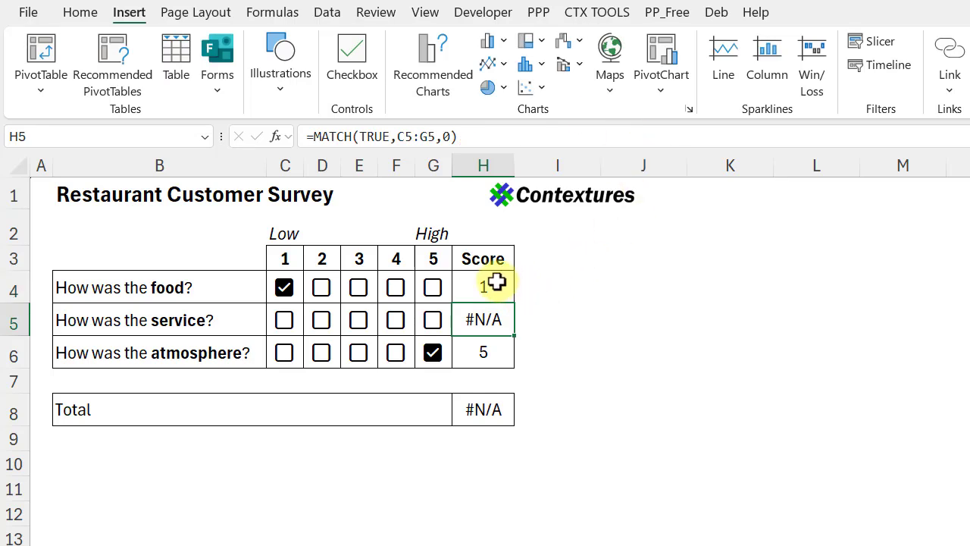
pyautogui.click(494, 286)
pyautogui.moveTo(520, 303); pyautogui.dragTo(505, 359)
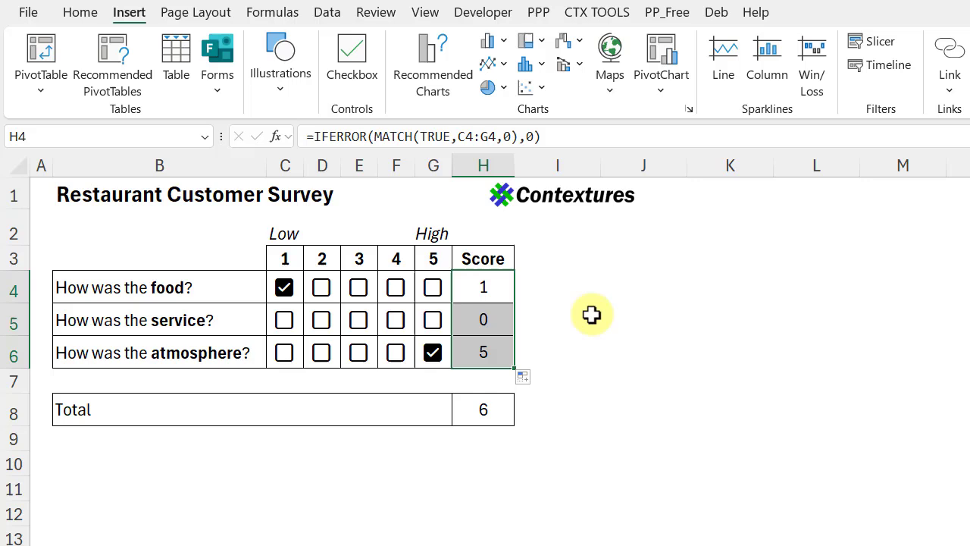
# Tick service 3, atmosphere 1 and 3, service 4 and food 4 to test multiple checks per row
pyautogui.click(358, 319)
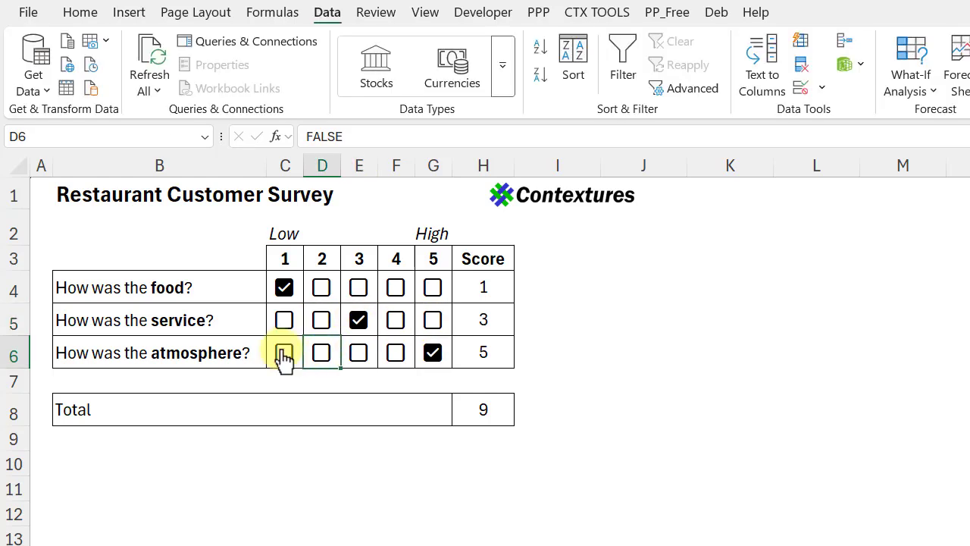
pyautogui.click(285, 355)
pyautogui.click(358, 354)
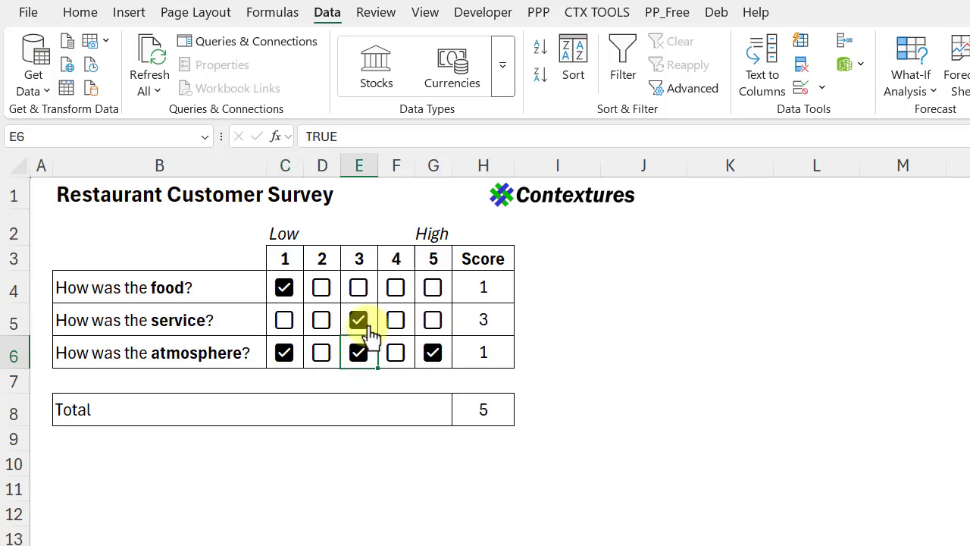
pyautogui.click(395, 318)
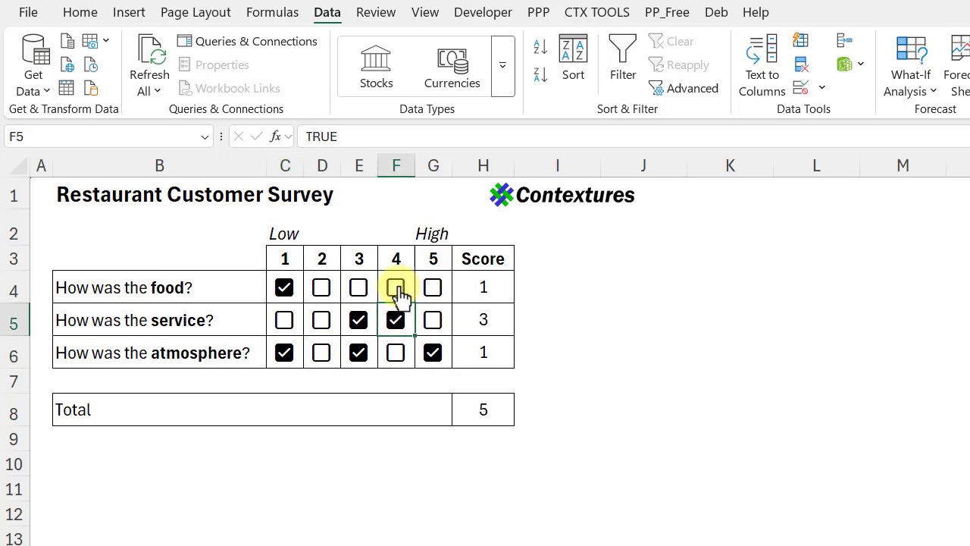
pyautogui.click(397, 290)
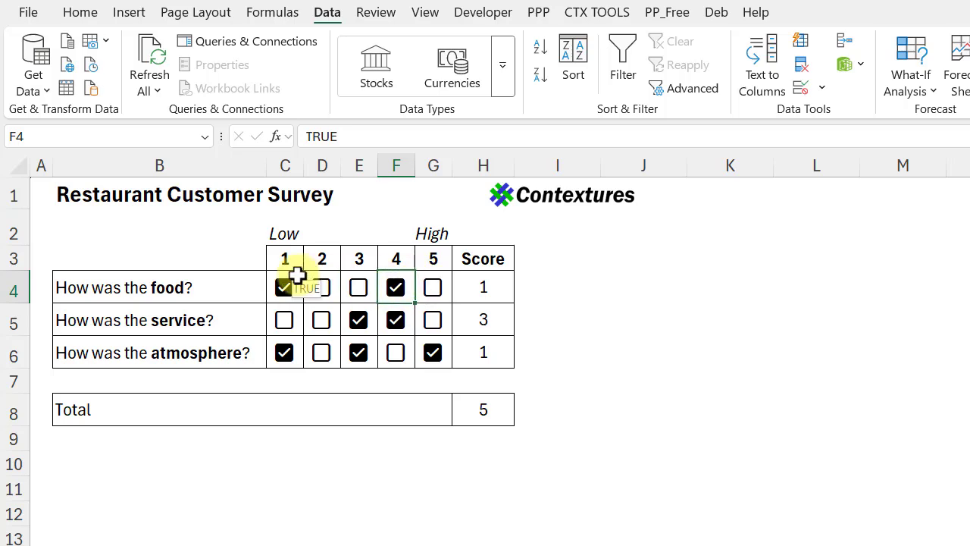
# Select the checkbox grid C4:G6 and clear every box with Delete so all scores read 0
pyautogui.moveTo(297, 275); pyautogui.dragTo(433, 359)
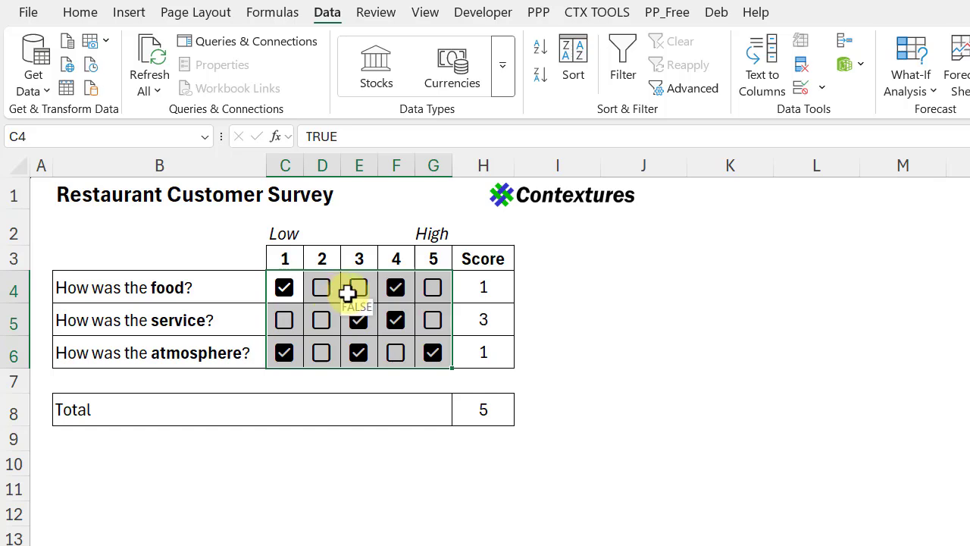
pyautogui.press('Delete')
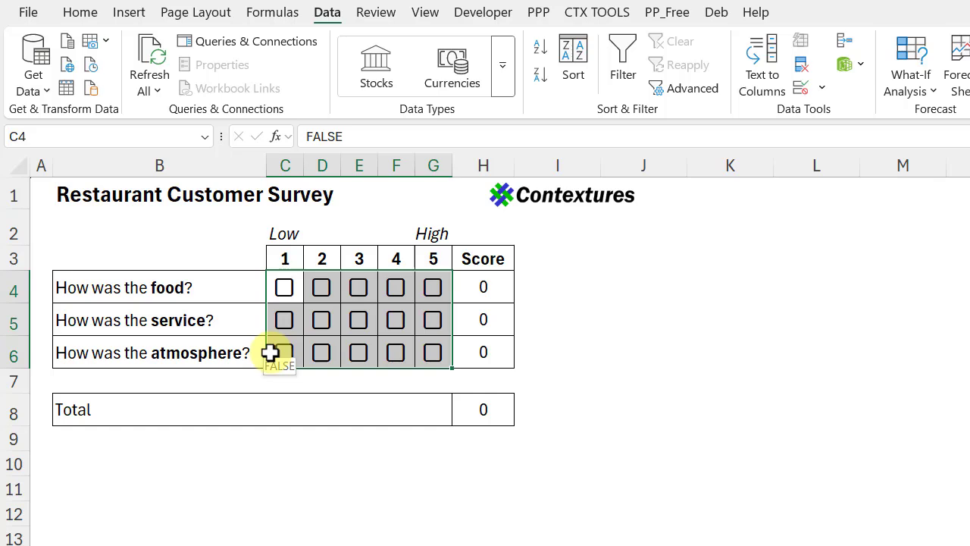
pyautogui.press('Delete')
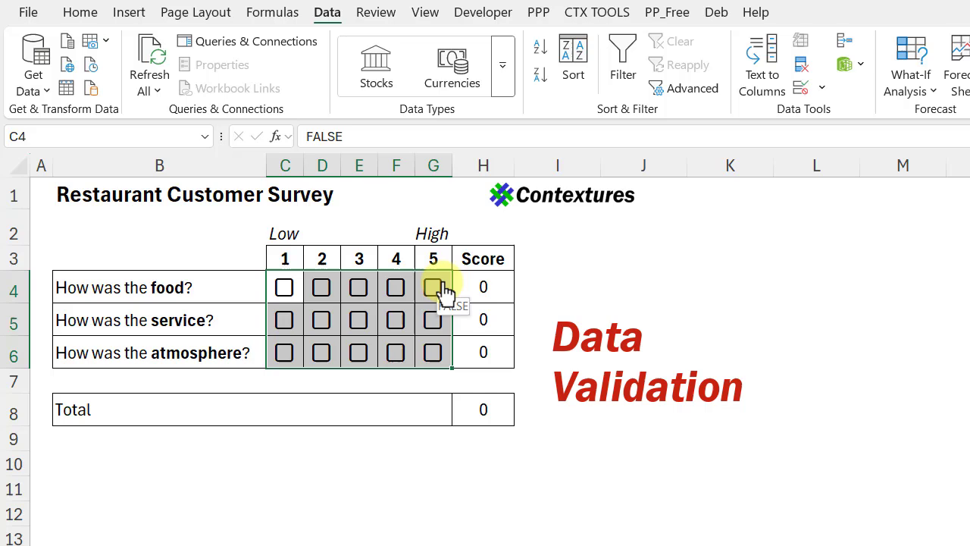
pyautogui.click(557, 286)
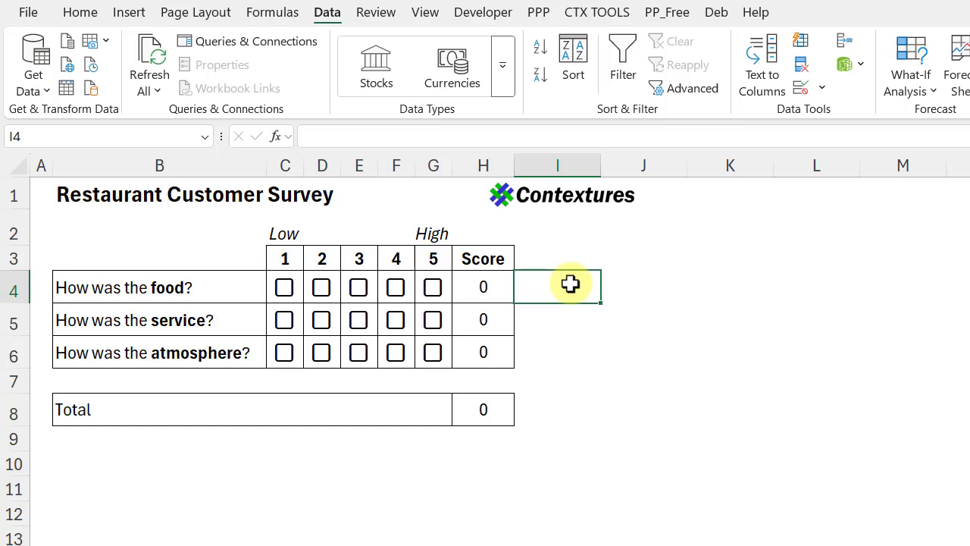
# Enter =COUNTIFS($C4:$G4,TRUE)<=1 in helper cell I4
pyautogui.write('=countifs(')
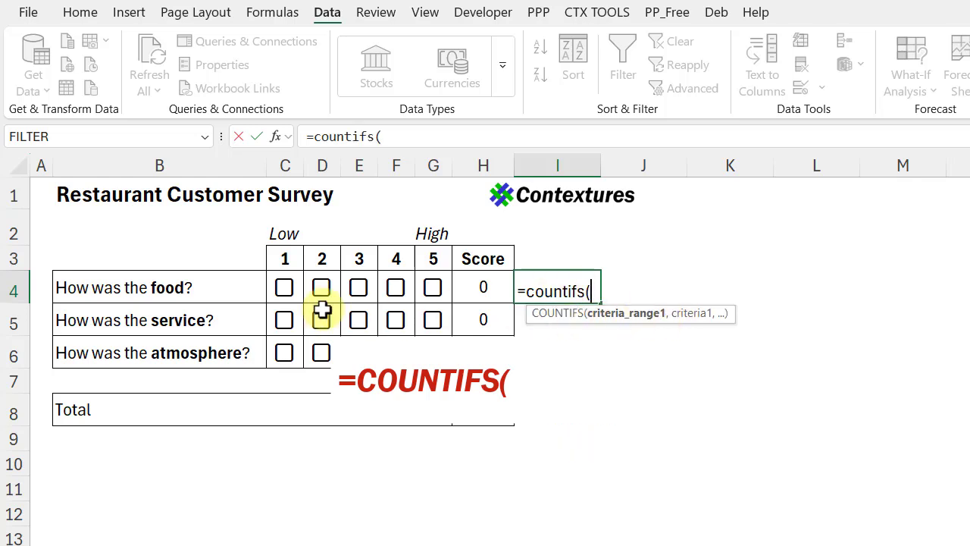
pyautogui.moveTo(282, 285); pyautogui.dragTo(433, 287)
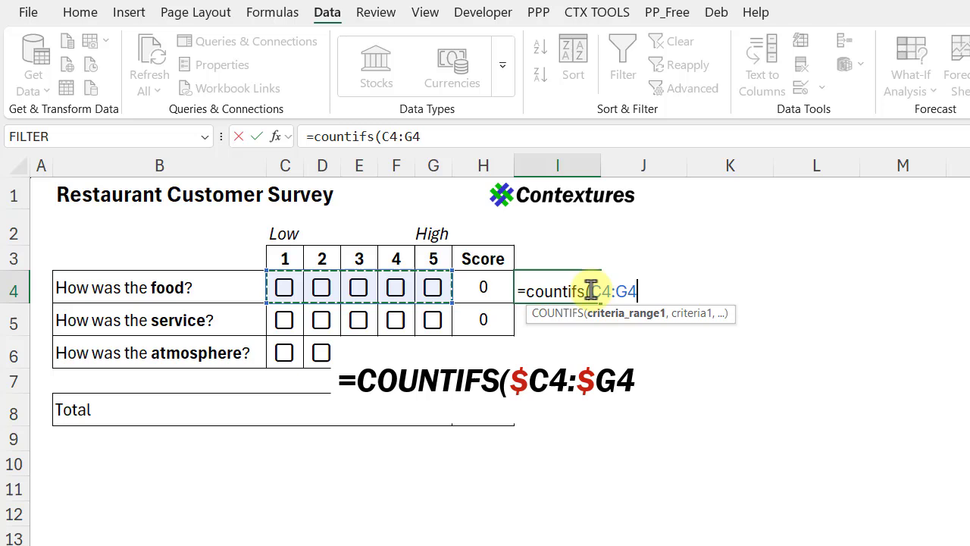
pyautogui.click(590, 291)
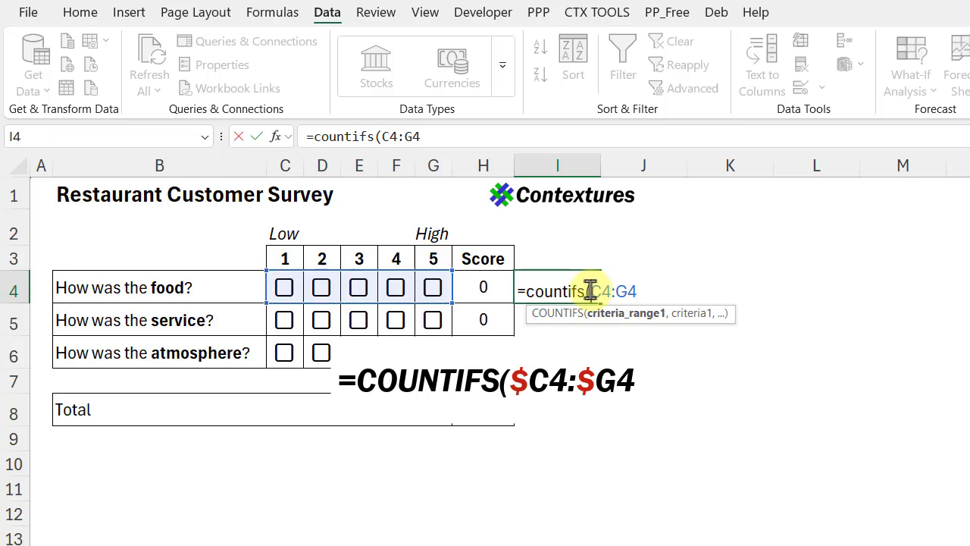
pyautogui.write('$')
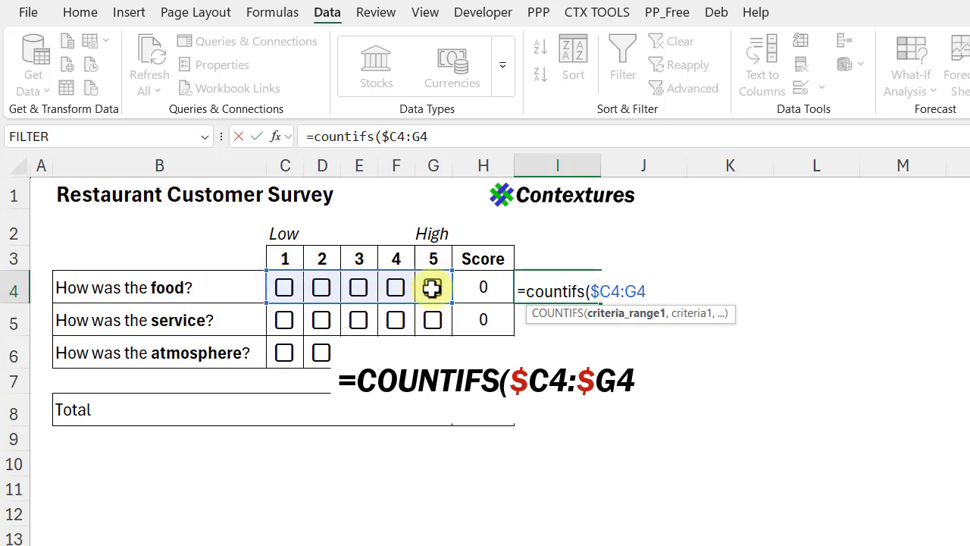
pyautogui.click(626, 290)
pyautogui.write('$G4')
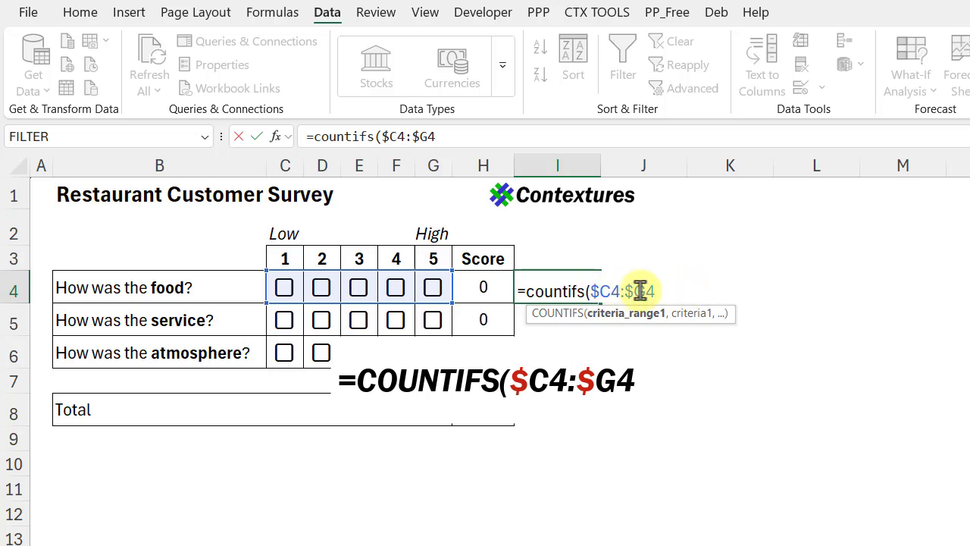
pyautogui.write(',')
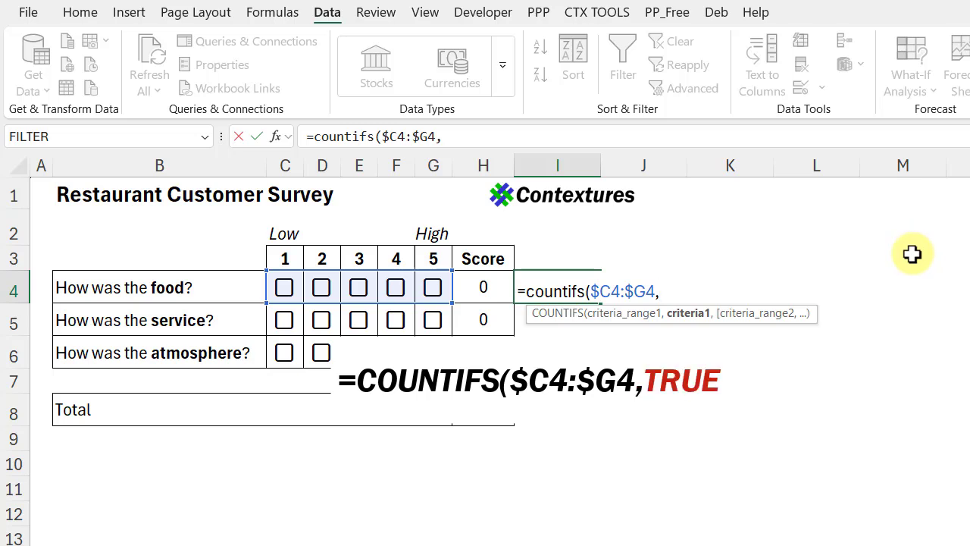
pyautogui.write('true)')
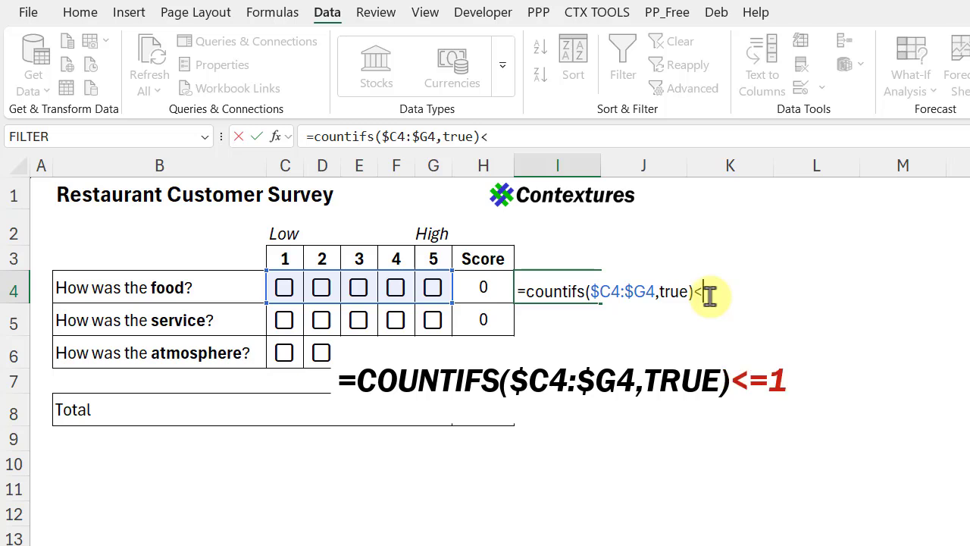
pyautogui.write('<=1')
pyautogui.hotkey('ctrl', 'Return')
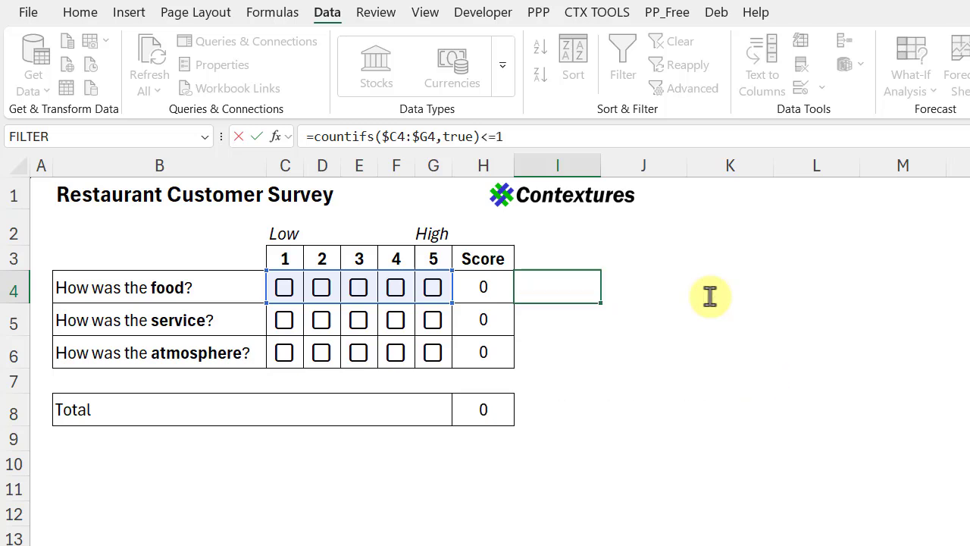
# Tick food ratings 3 and 2, then untick both to test the I4 result
pyautogui.click(356, 291)
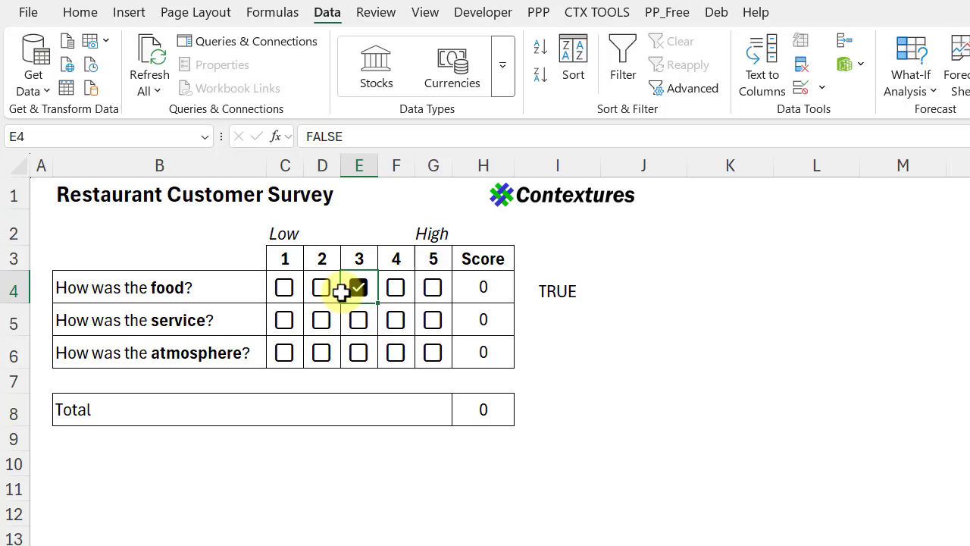
pyautogui.click(321, 289)
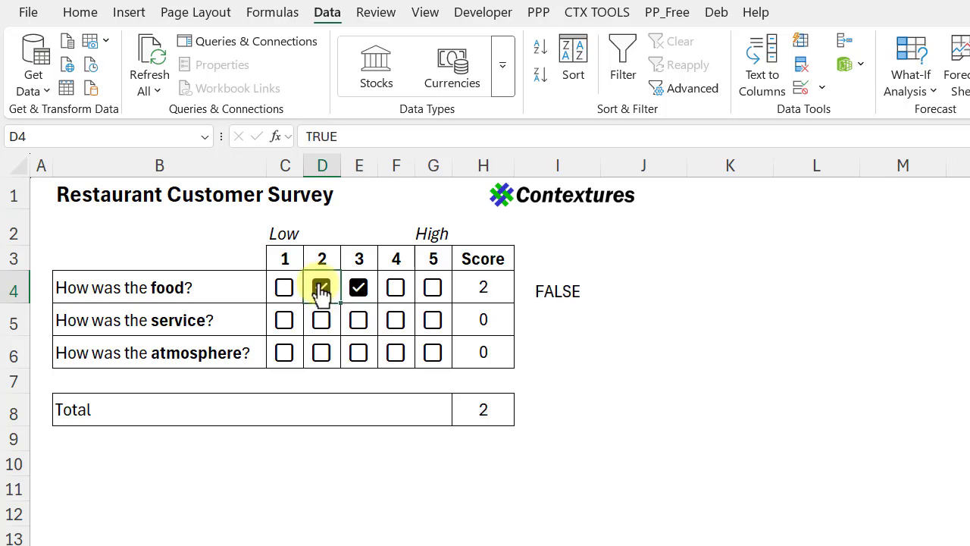
pyautogui.click(321, 292)
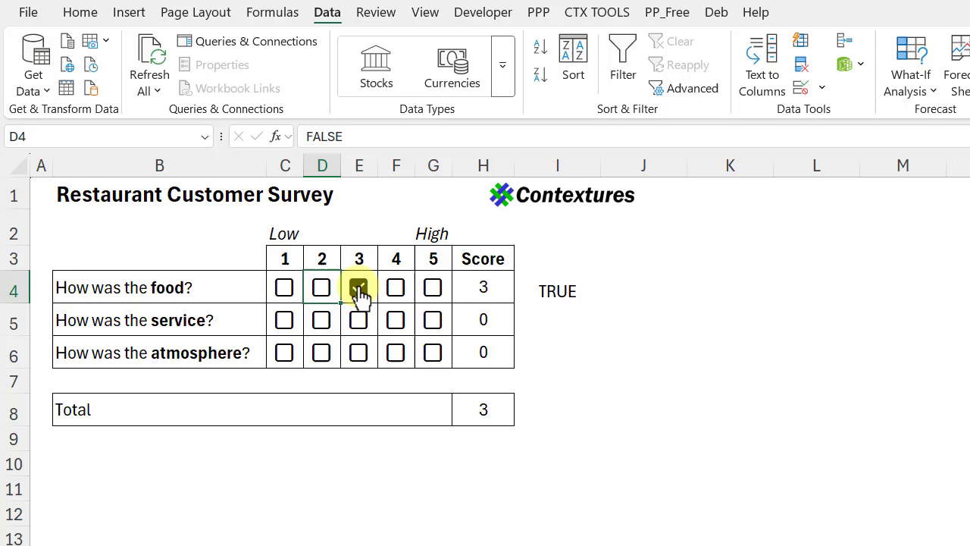
pyautogui.click(358, 292)
pyautogui.click(558, 286)
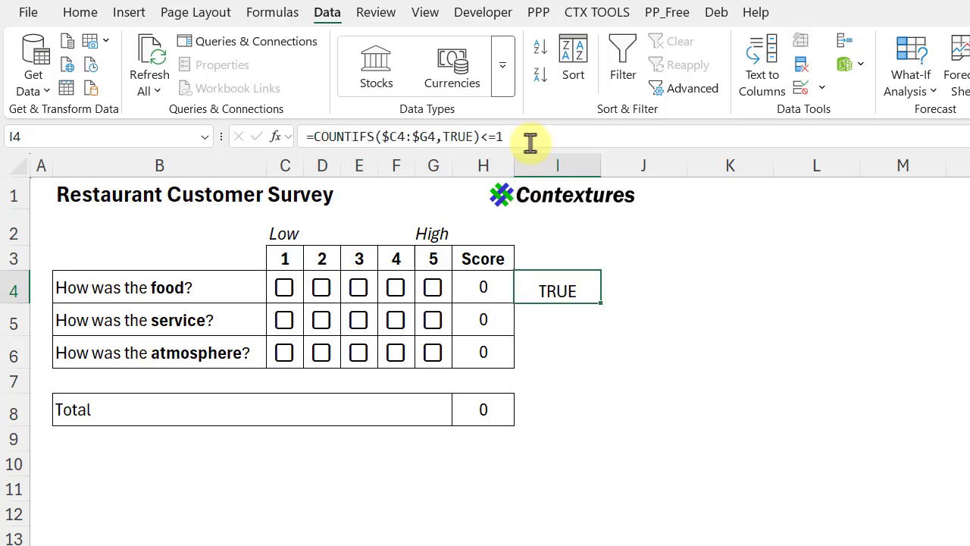
# Copy the COUNTIFS rule and apply it to C4:G6 as a Custom data validation formula
pyautogui.moveTo(530, 142); pyautogui.dragTo(169, 113)
pyautogui.hotkey('ctrl', 'c')
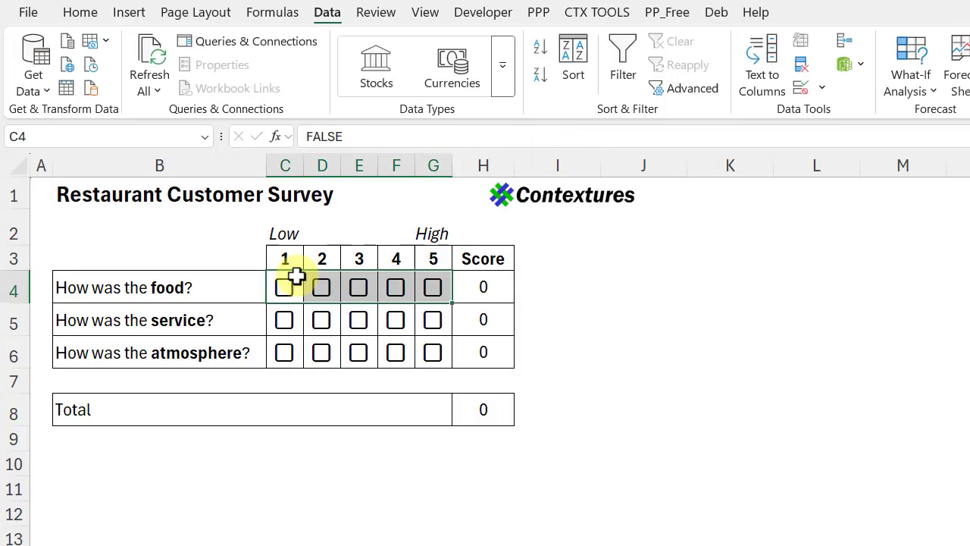
pyautogui.moveTo(296, 274); pyautogui.dragTo(434, 356)
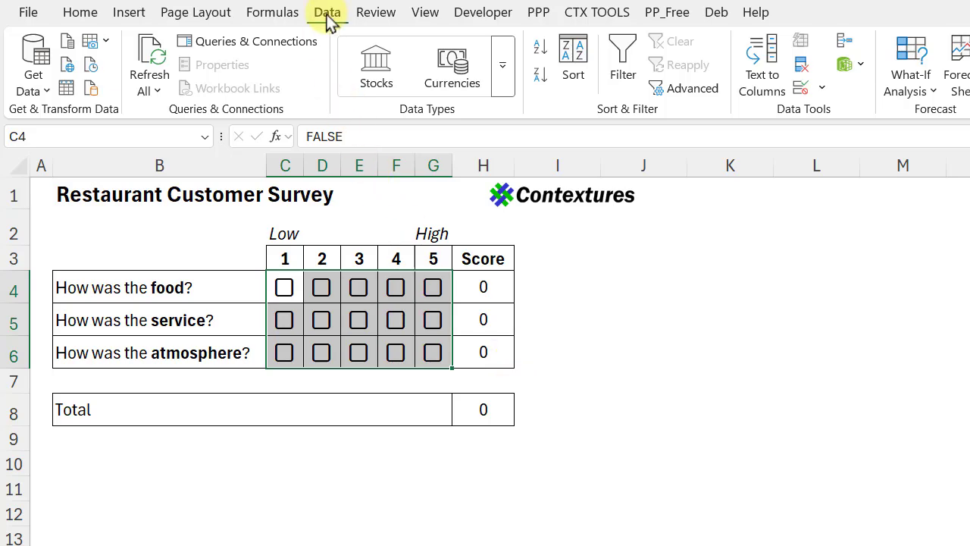
pyautogui.click(801, 88)
pyautogui.moveTo(332, 176); pyautogui.dragTo(665, 150)
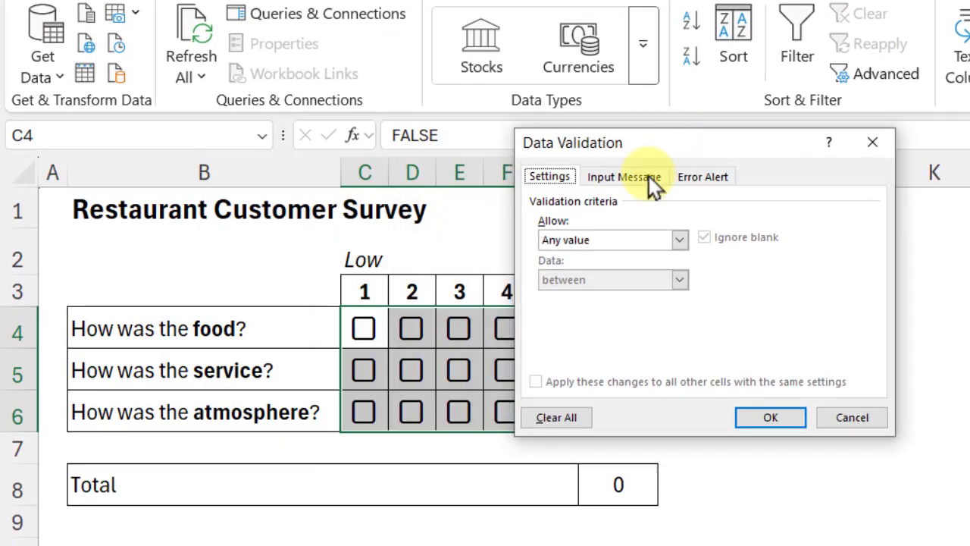
pyautogui.click(565, 241)
pyautogui.click(615, 346)
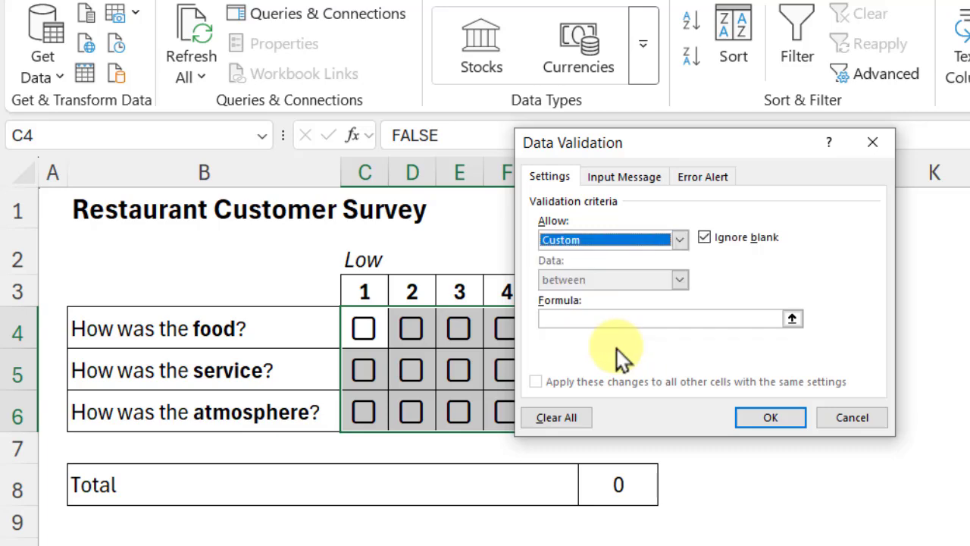
pyautogui.click(591, 319)
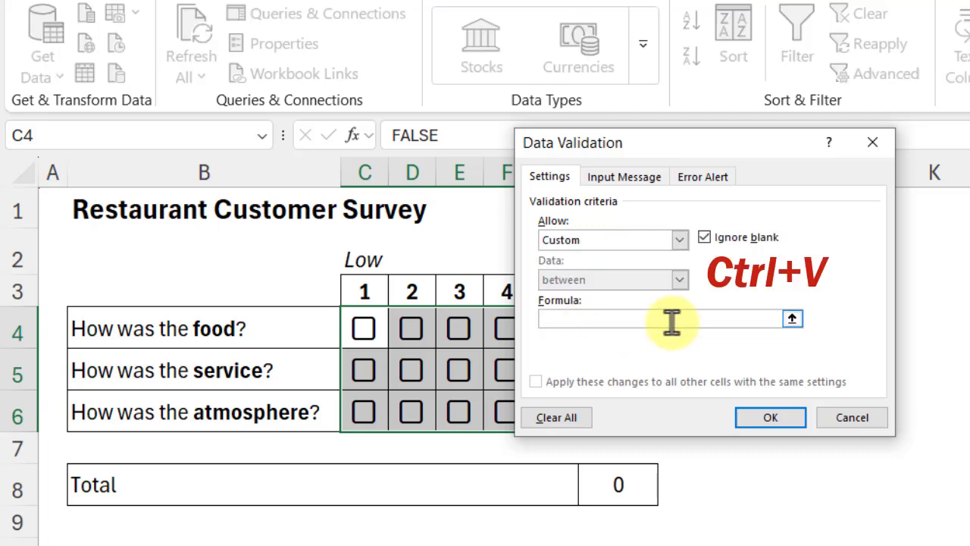
pyautogui.hotkey('ctrl', 'v')
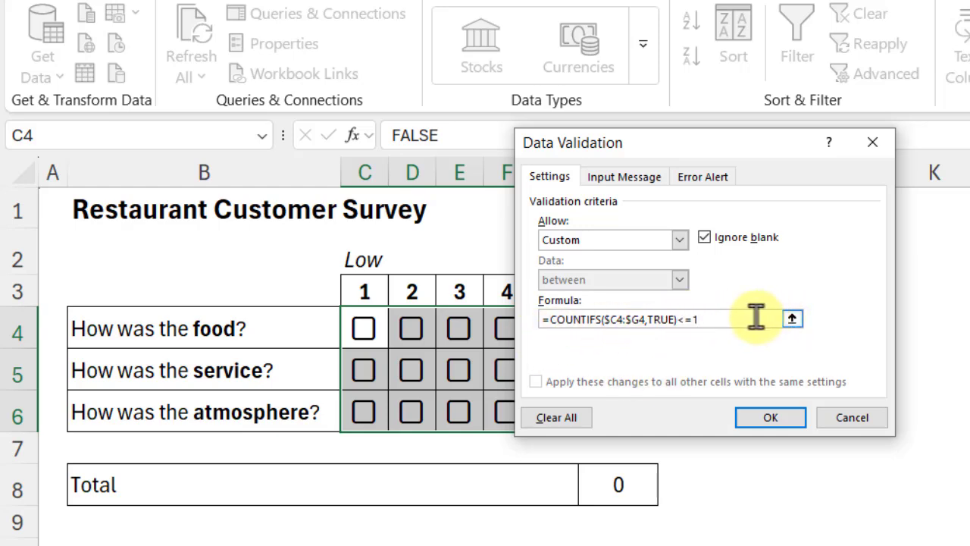
pyautogui.click(772, 419)
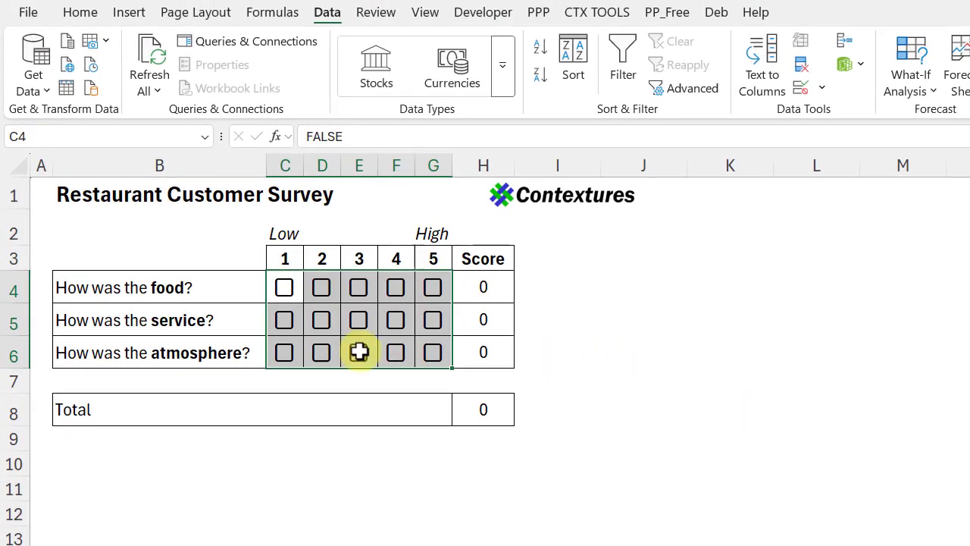
# Rate service 2, atmosphere 4 and food 5, confirming second ticks in a row are blocked
pyautogui.click(559, 345)
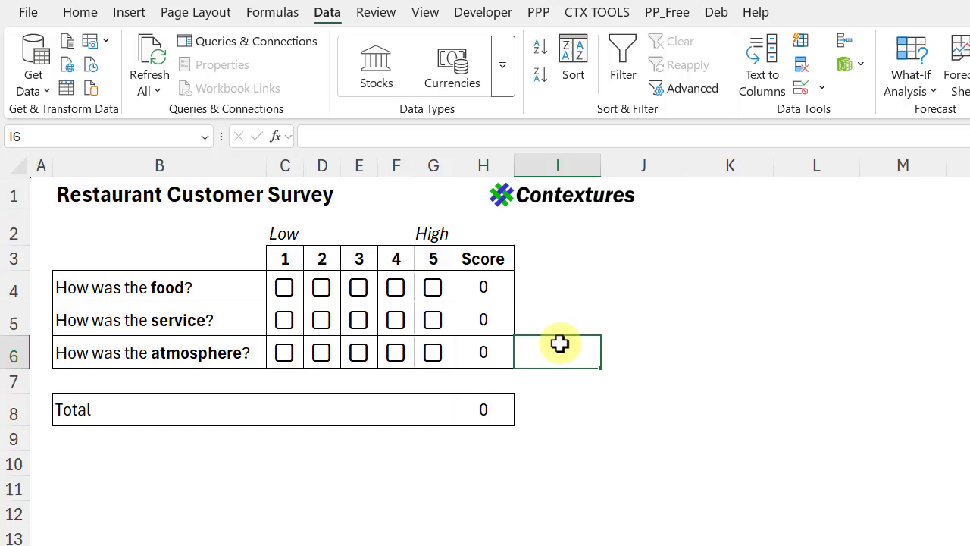
pyautogui.click(357, 290)
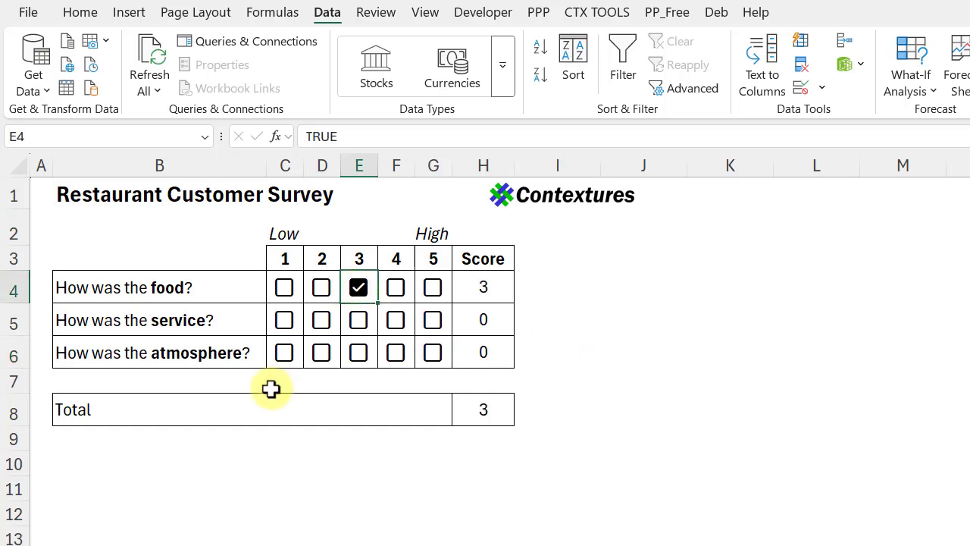
pyautogui.click(319, 324)
pyautogui.click(398, 354)
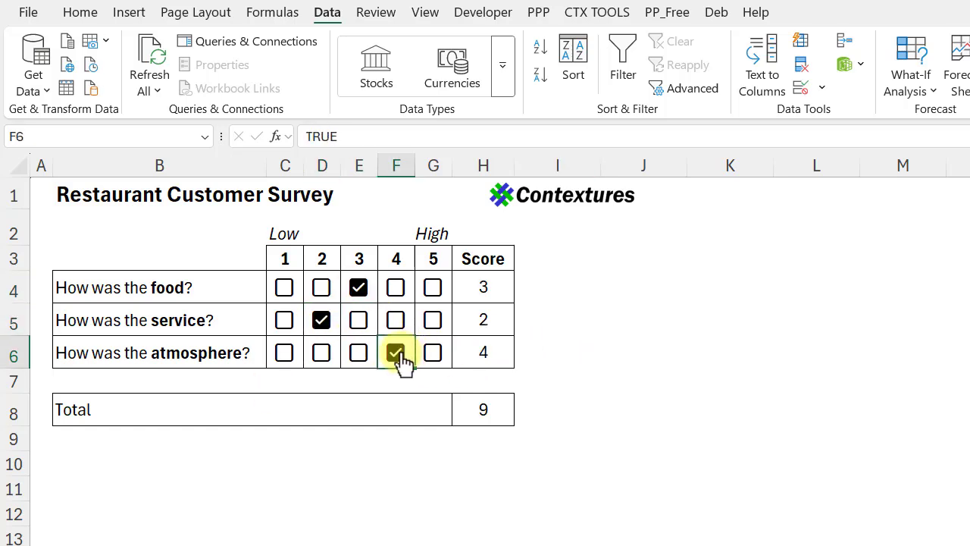
pyautogui.click(398, 298)
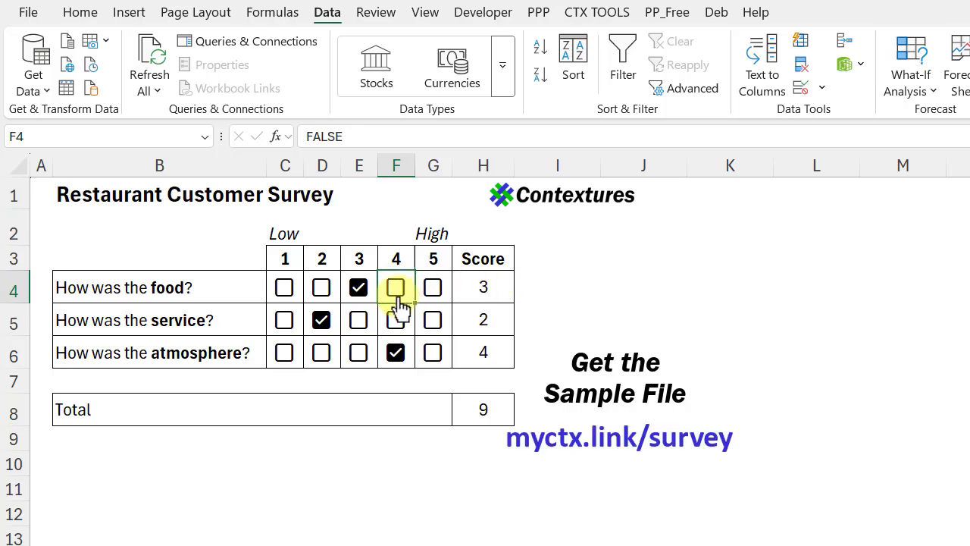
pyautogui.click(321, 294)
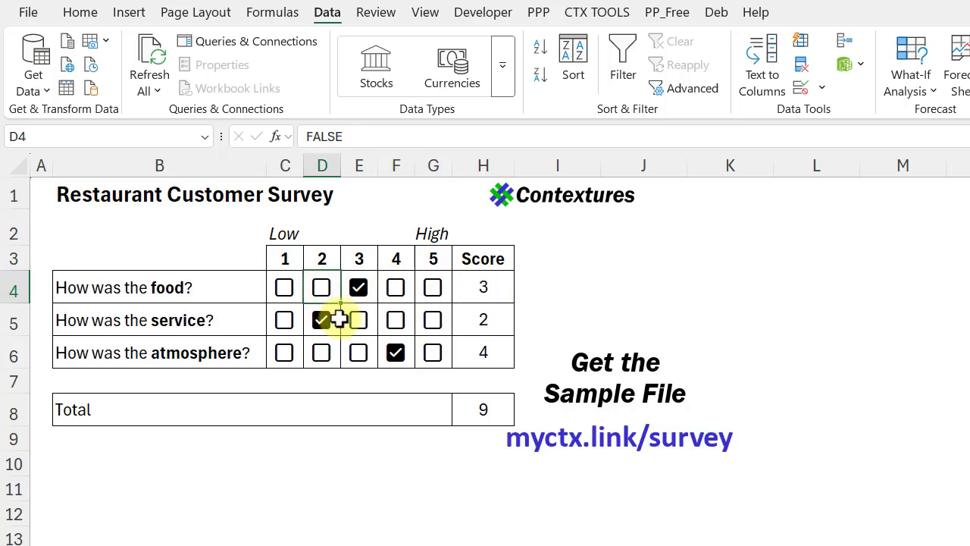
pyautogui.click(358, 324)
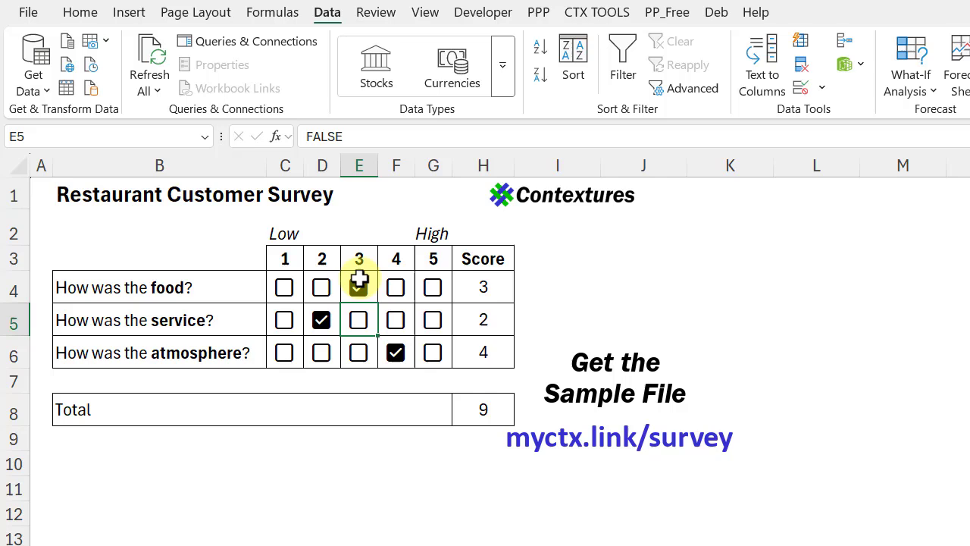
pyautogui.click(358, 289)
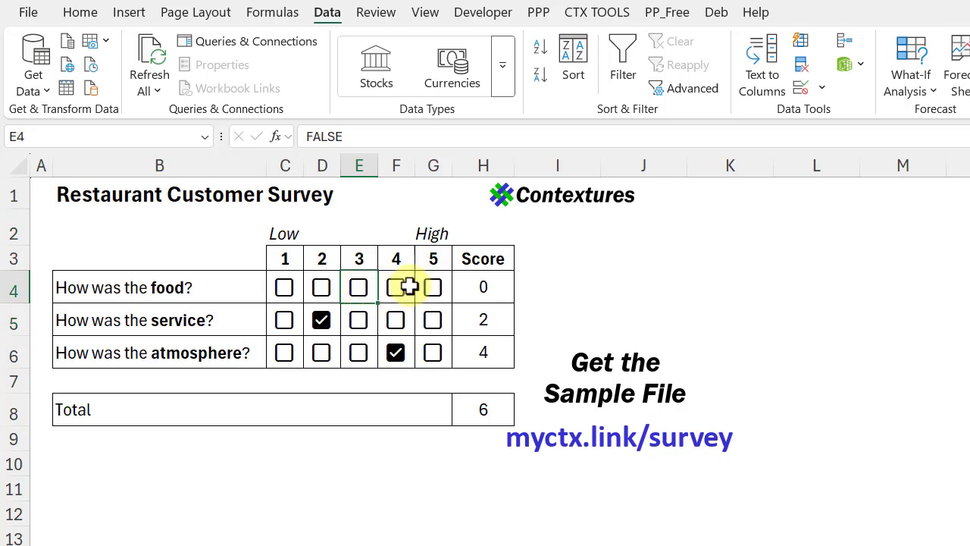
pyautogui.click(431, 287)
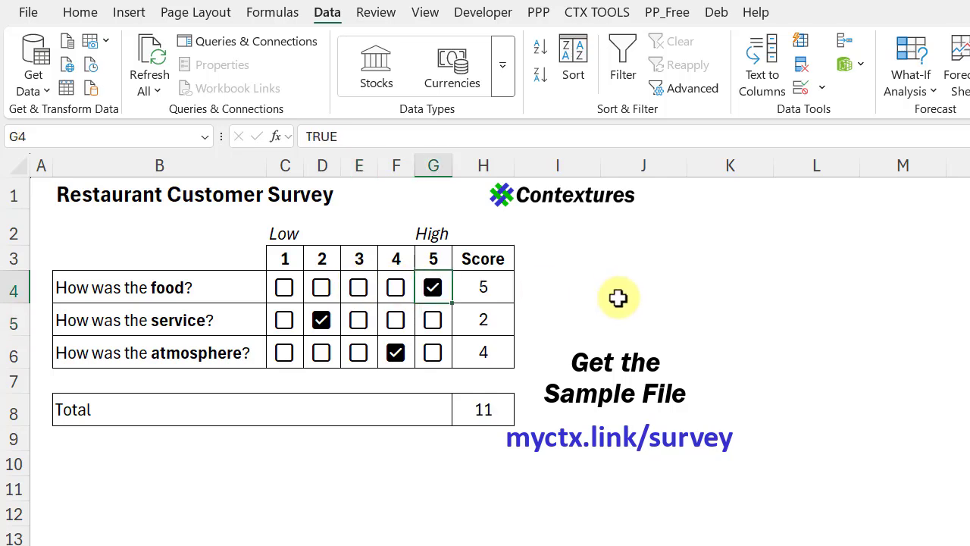